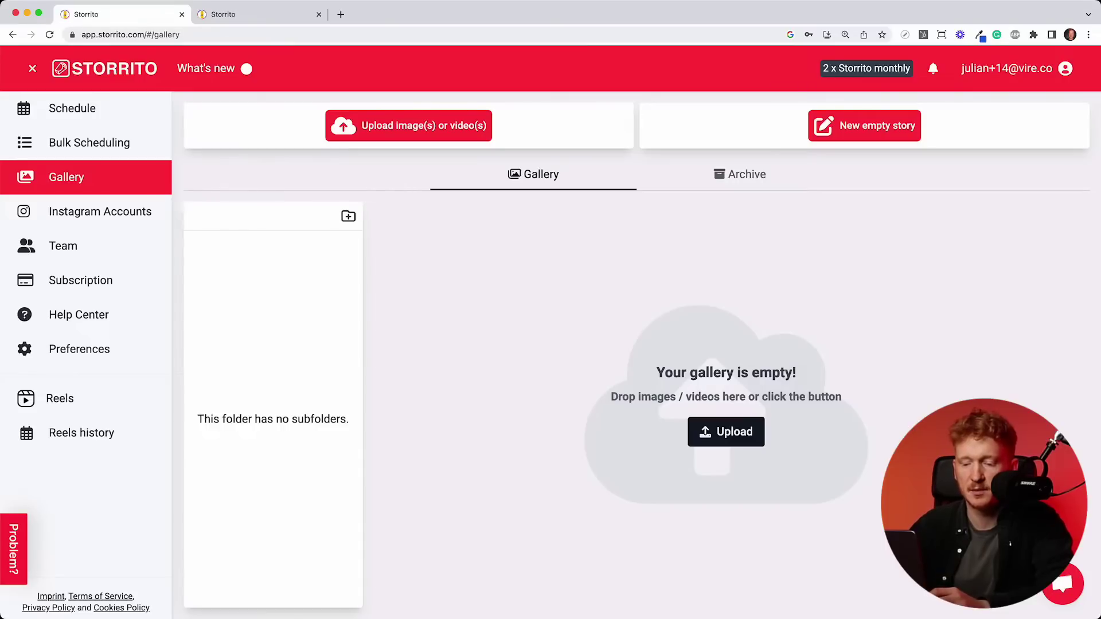
# - Upload the video file to the Storrito gallery and open the options for video (3)
pyautogui.moveTo(160, 612); pyautogui.dragTo(417, 477)
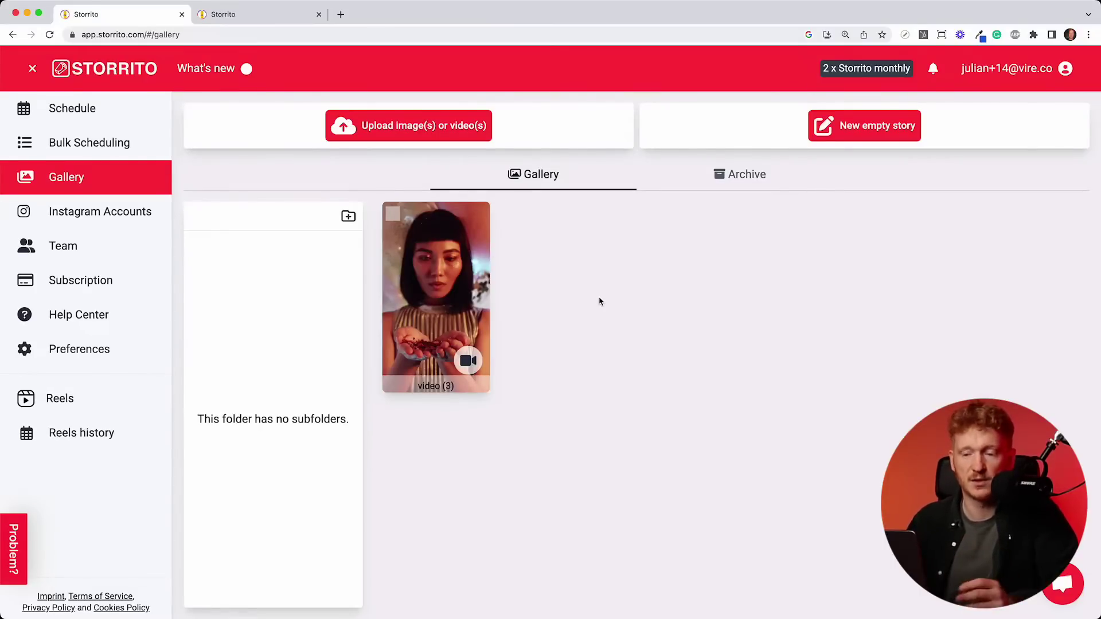
pyautogui.moveTo(469, 290)
pyautogui.click(460, 309)
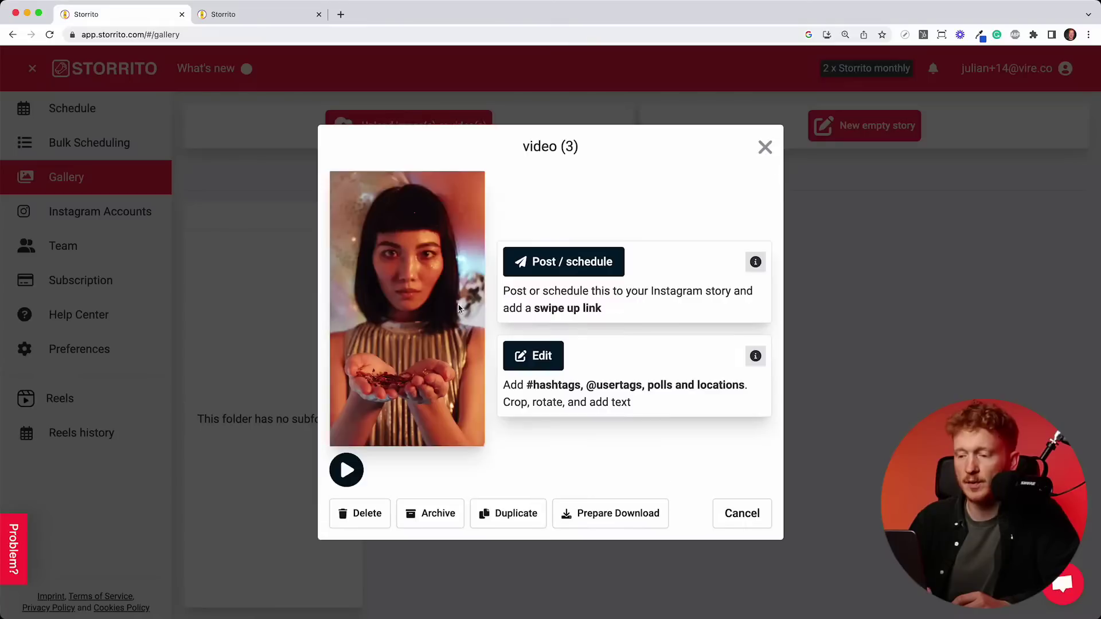
pyautogui.click(528, 363)
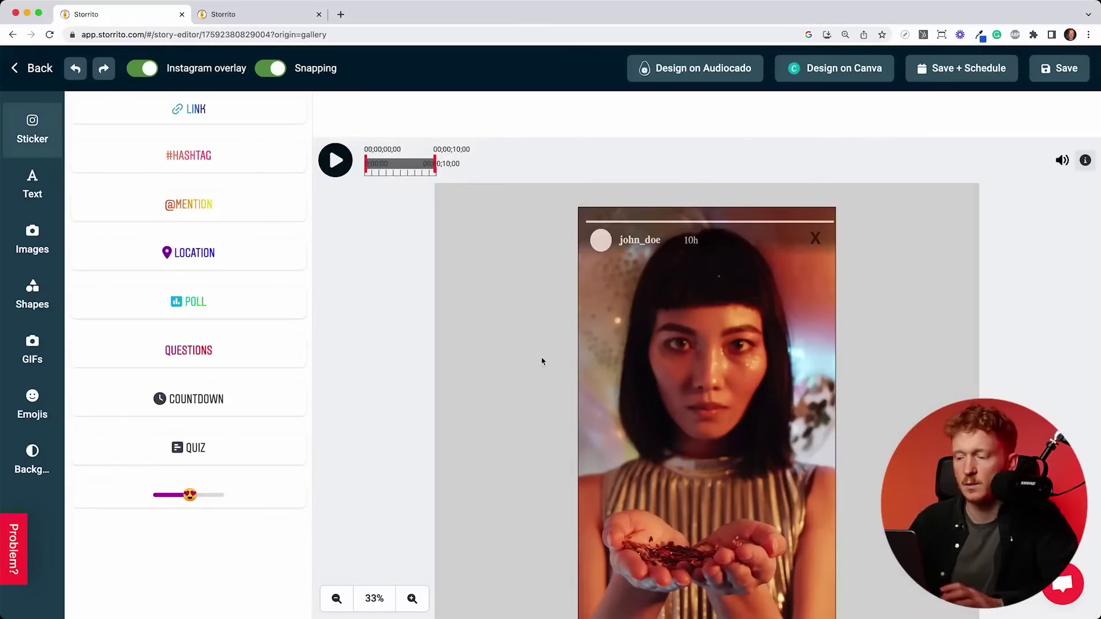
pyautogui.click(336, 598)
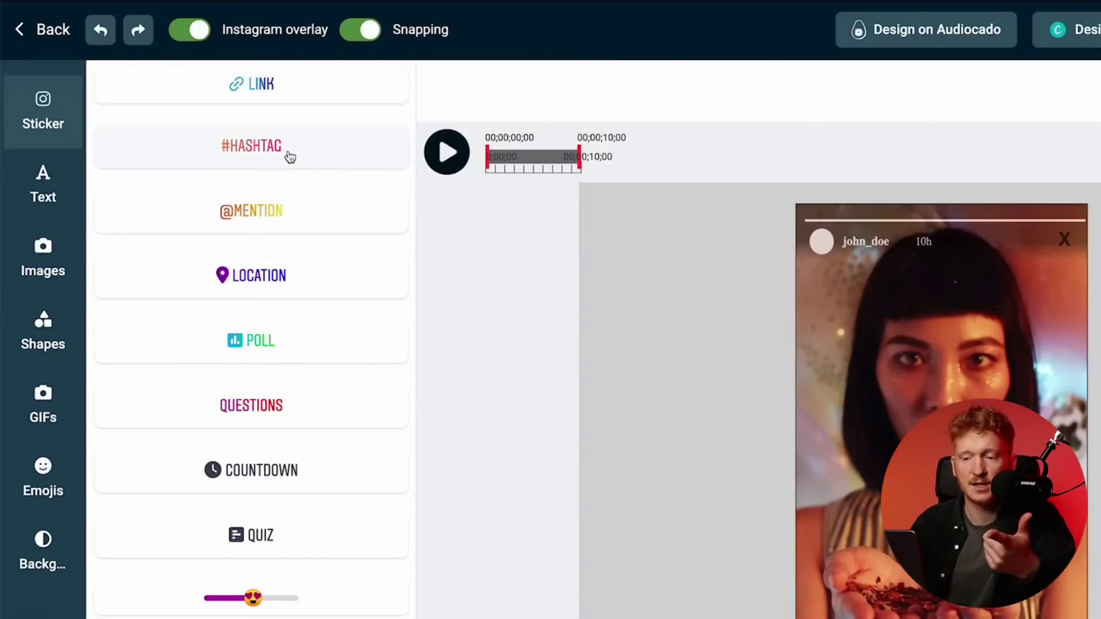
pyautogui.click(284, 99)
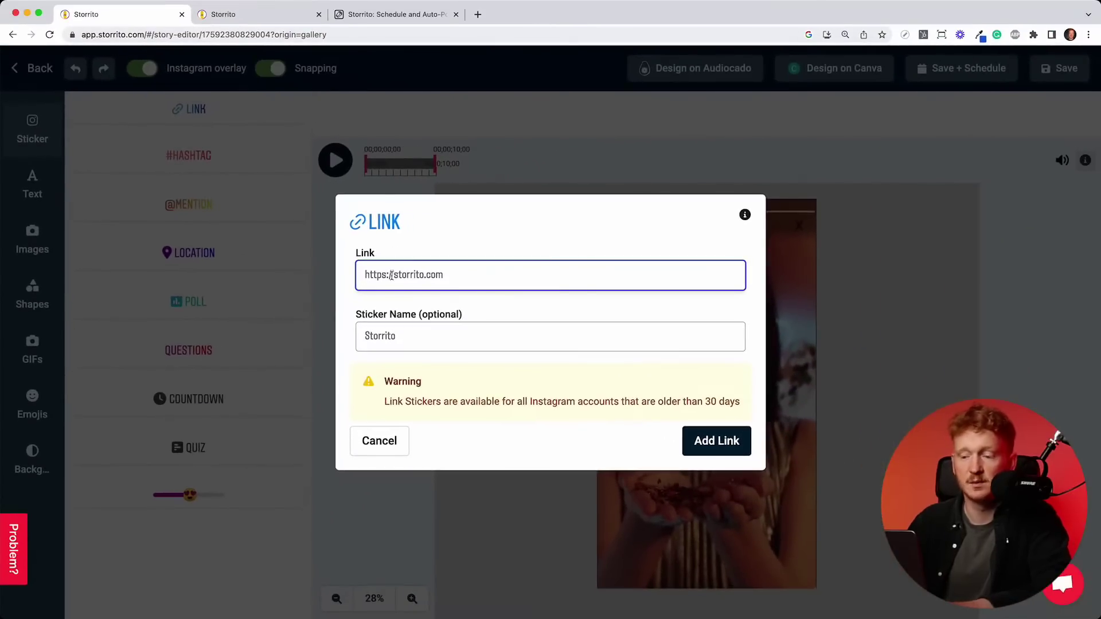
pyautogui.write('/')
pyautogui.click(430, 338)
pyautogui.write('Storrito')
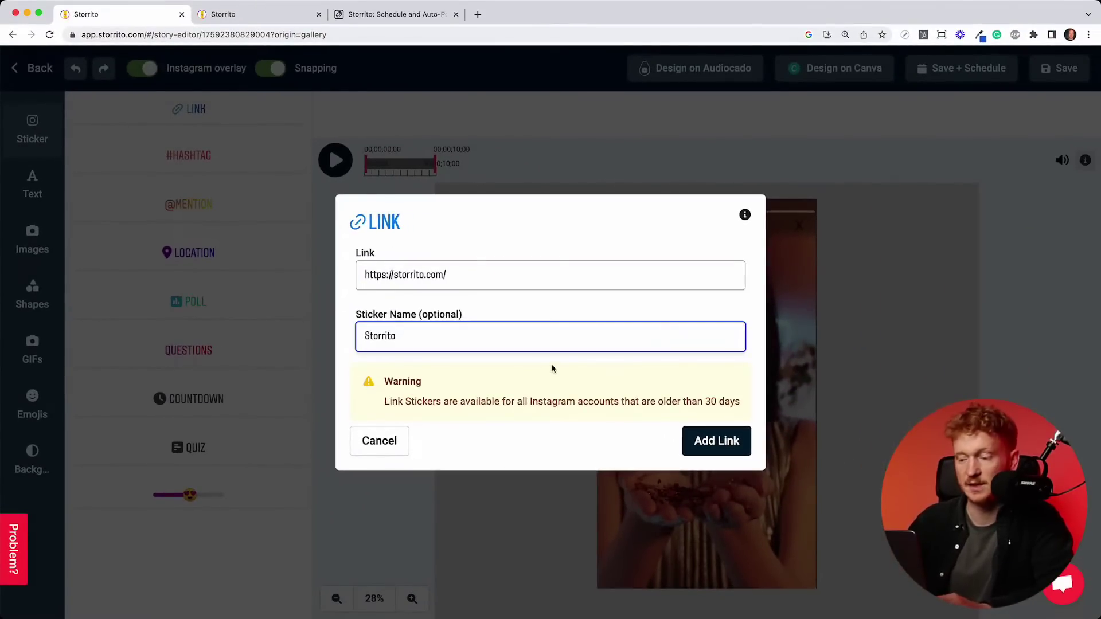
pyautogui.click(692, 440)
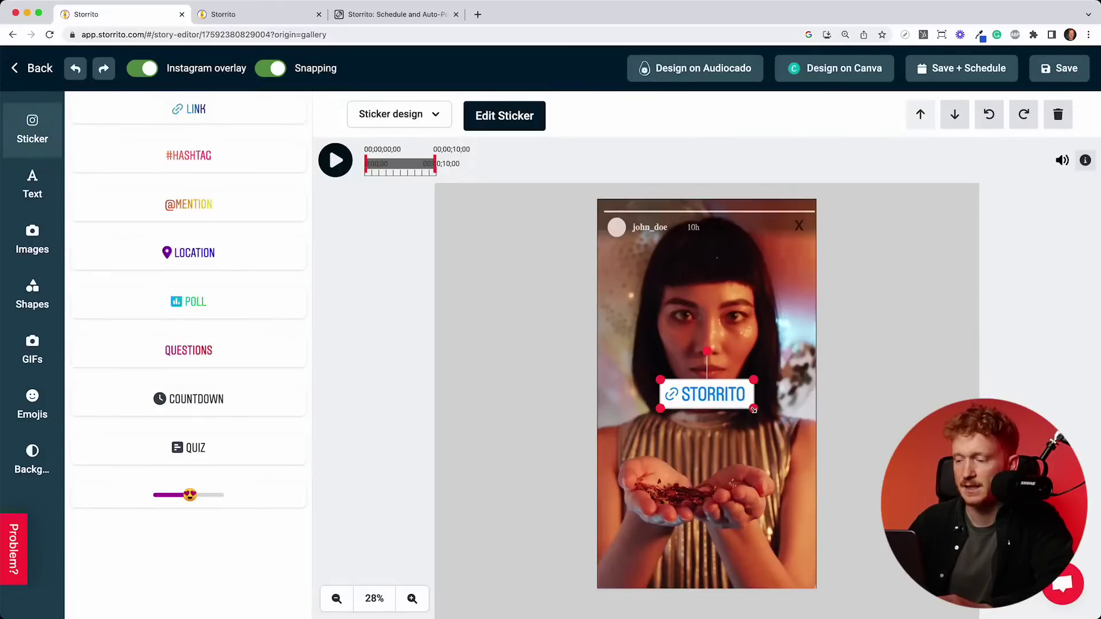
# - Shrink and tilt the link sticker, then place it in the story's bottom-right corner
pyautogui.moveTo(753, 410); pyautogui.dragTo(658, 434)
pyautogui.moveTo(656, 388); pyautogui.dragTo(650, 389)
pyautogui.moveTo(664, 430); pyautogui.dragTo(653, 428)
pyautogui.click(336, 172)
pyautogui.moveTo(646, 425); pyautogui.dragTo(771, 549)
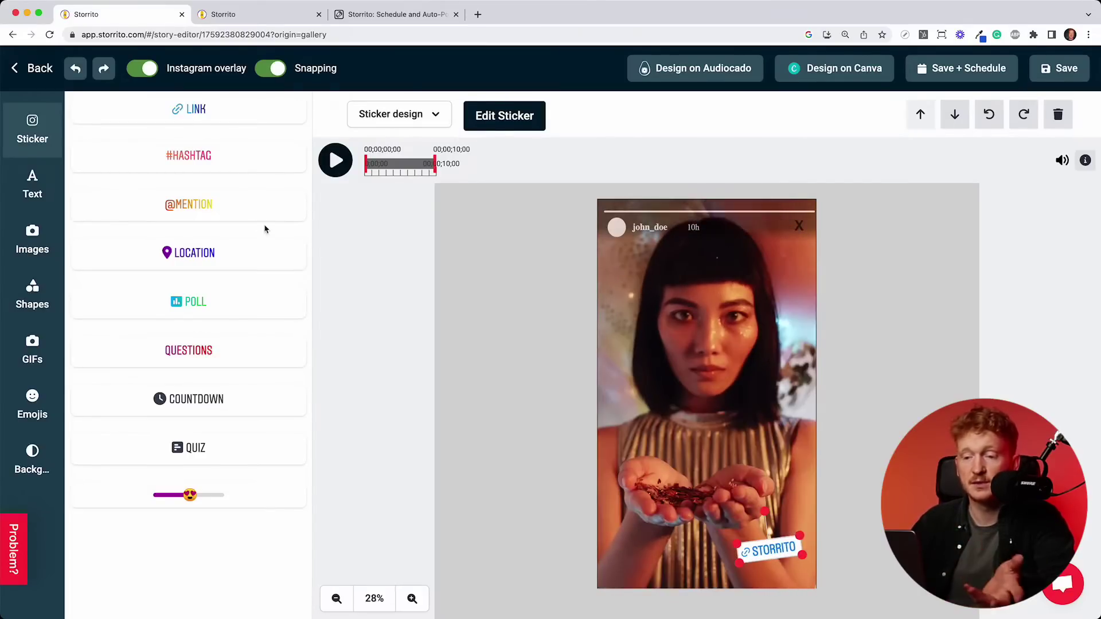
pyautogui.click(246, 170)
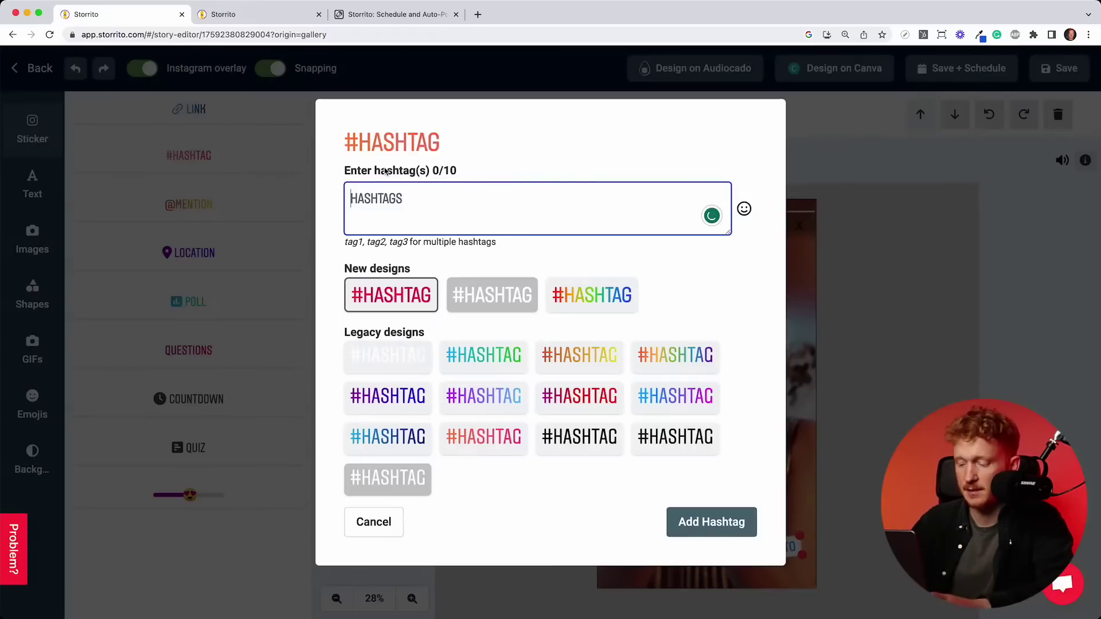
pyautogui.write('HASHTAG')
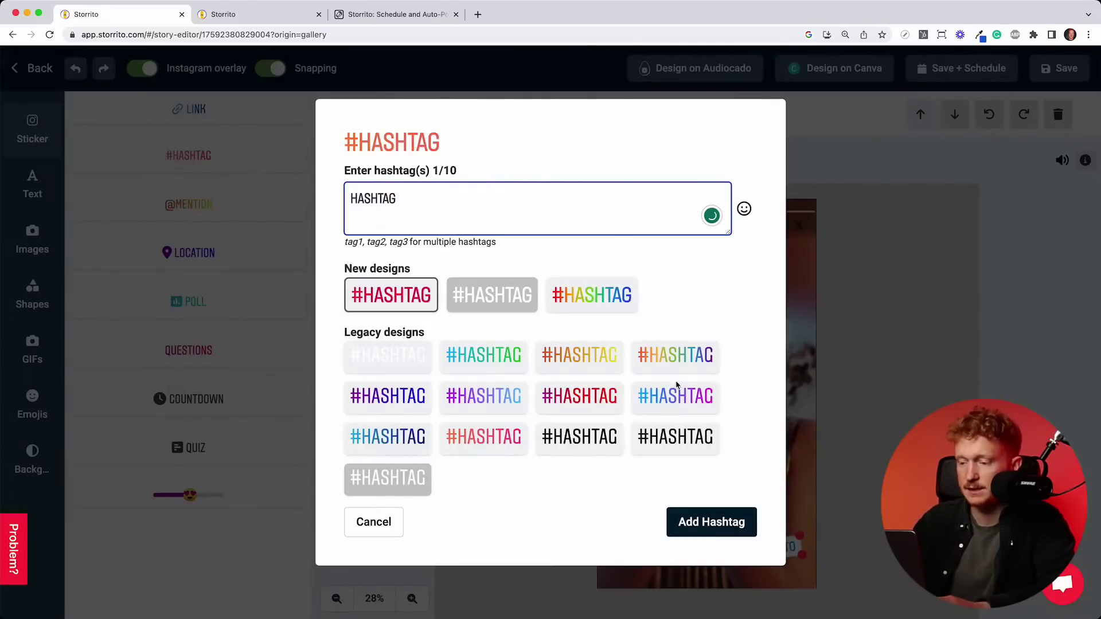
pyautogui.click(710, 523)
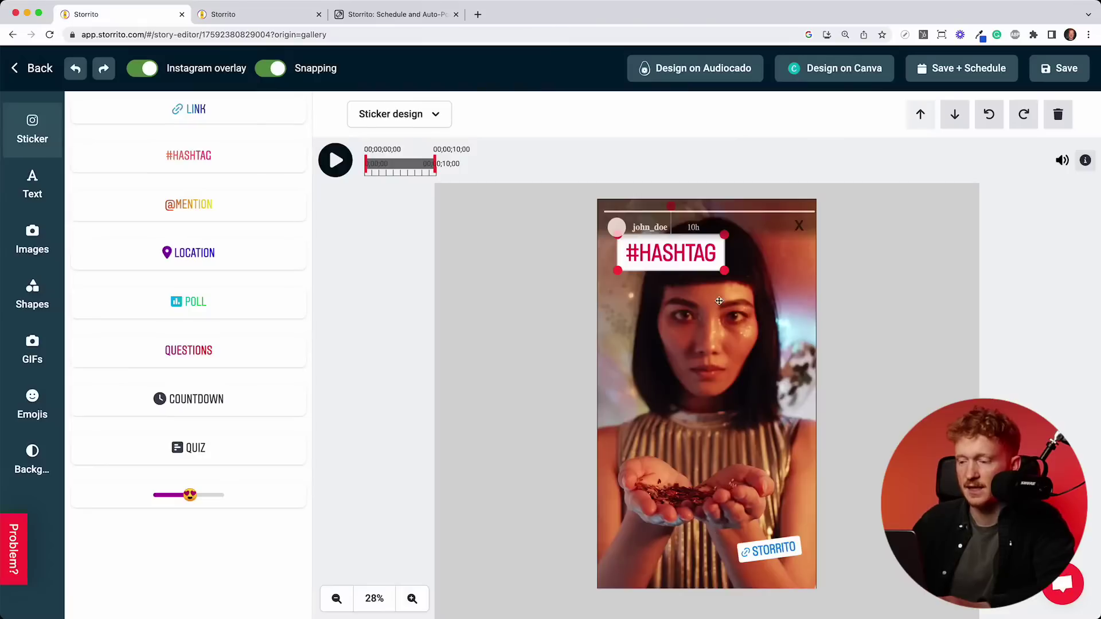
pyautogui.moveTo(683, 253); pyautogui.dragTo(704, 411)
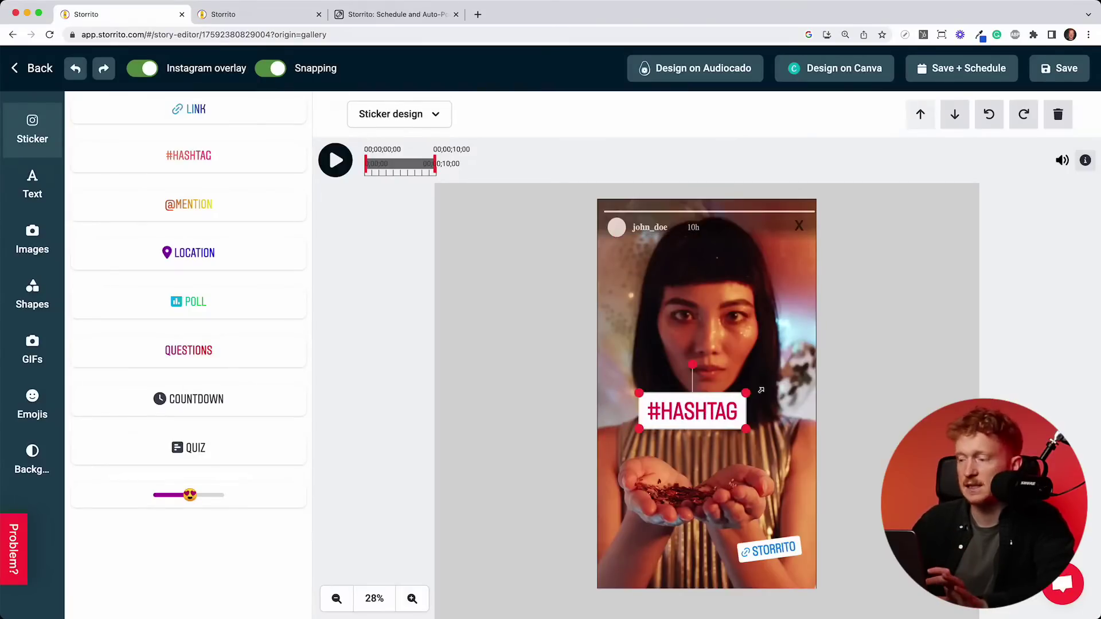
pyautogui.click(1055, 116)
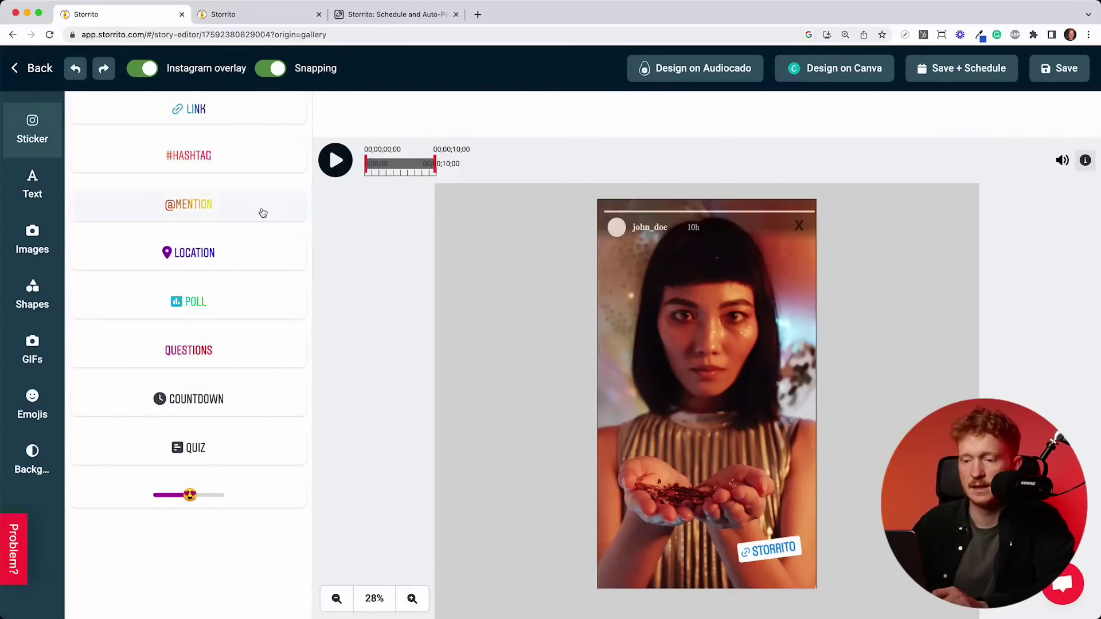
pyautogui.click(263, 214)
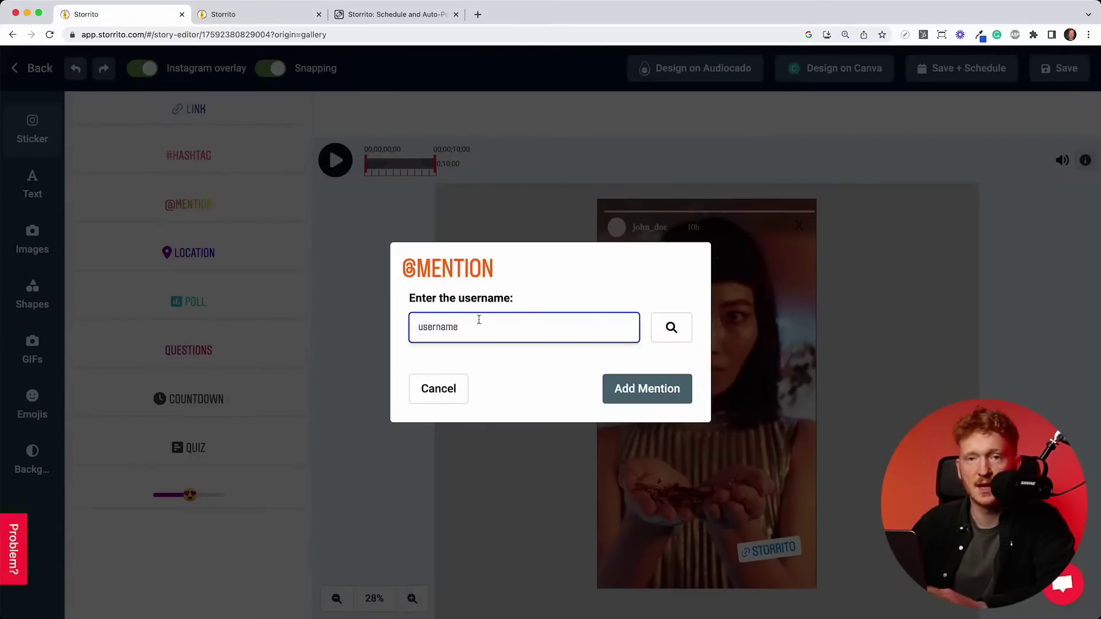
pyautogui.click(436, 390)
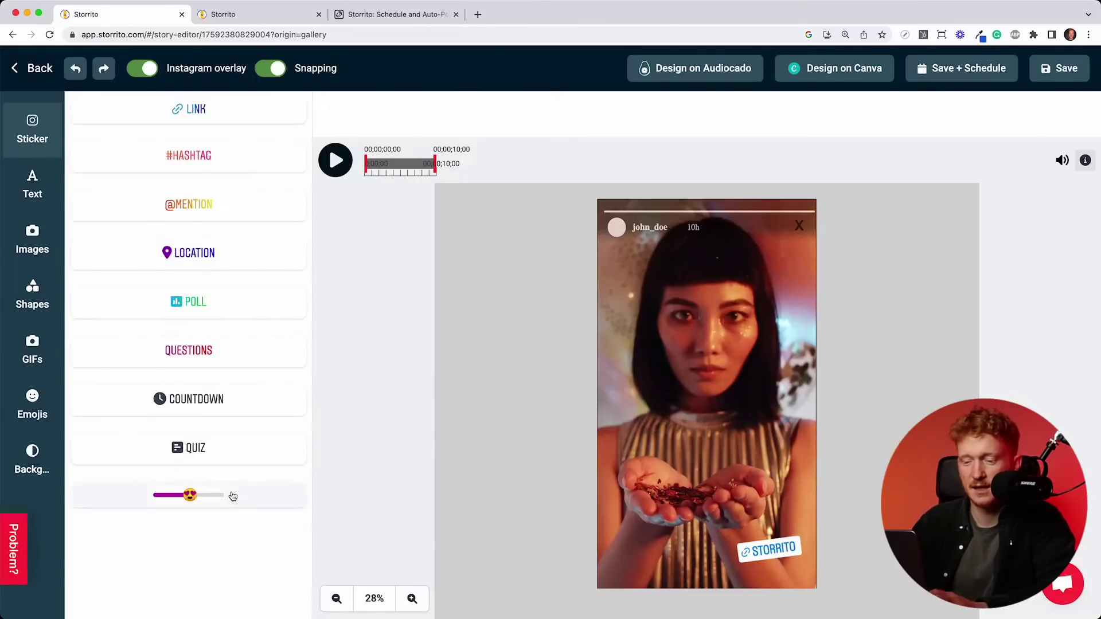
# - Add a 'How are you?' emoji slider with a party popper, shrunk and placed just above the hands
pyautogui.click(232, 495)
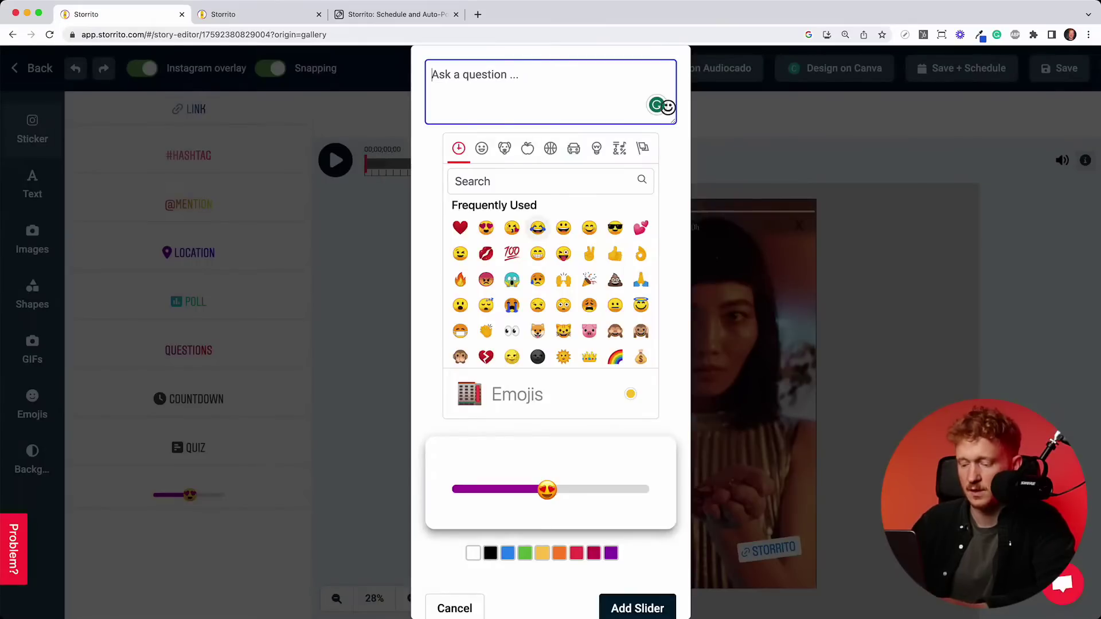
pyautogui.write('How ')
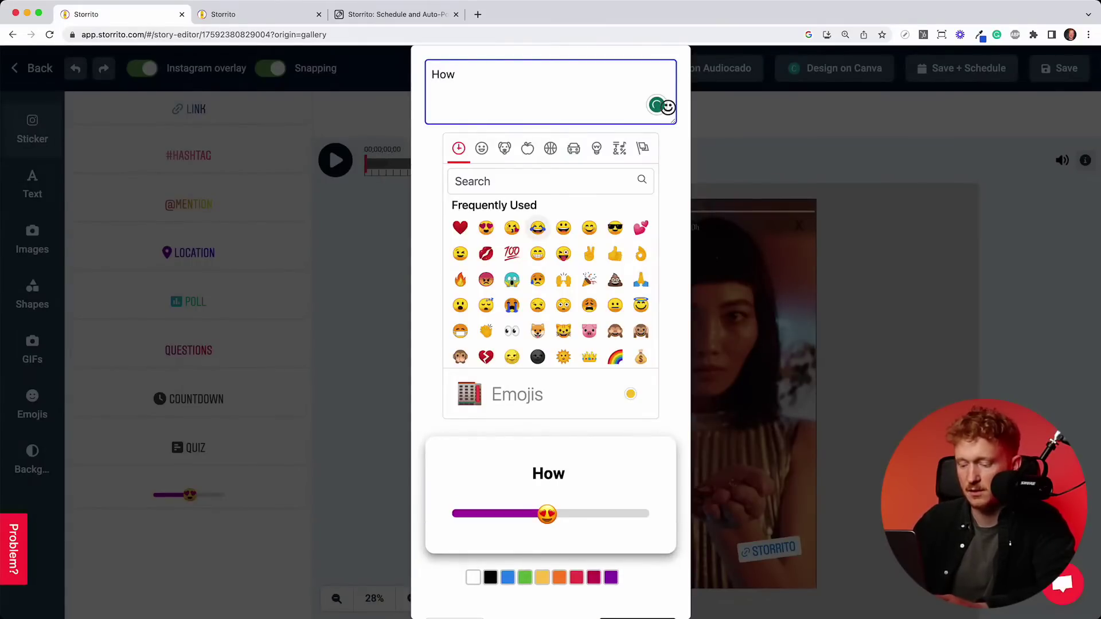
pyautogui.write('are you?')
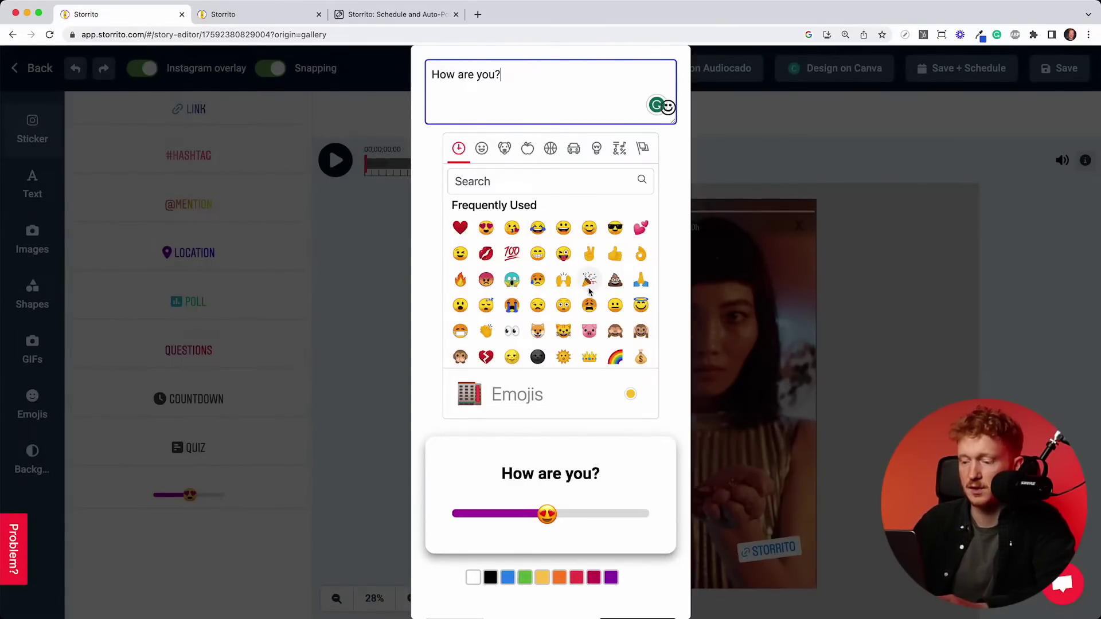
pyautogui.click(589, 280)
pyautogui.press('super+minus')
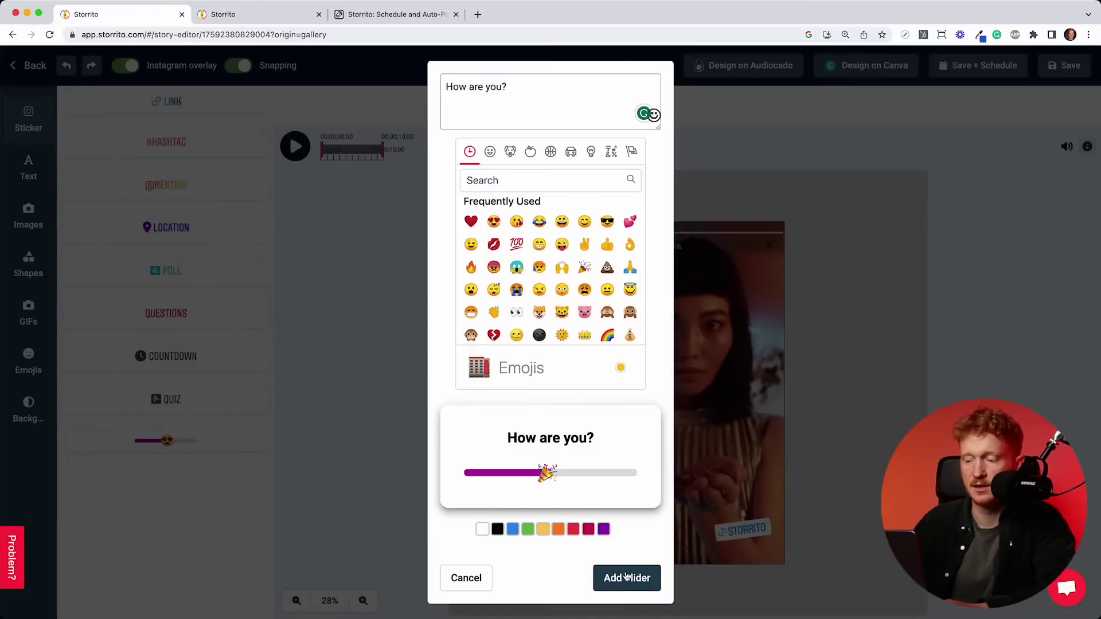
pyautogui.click(627, 577)
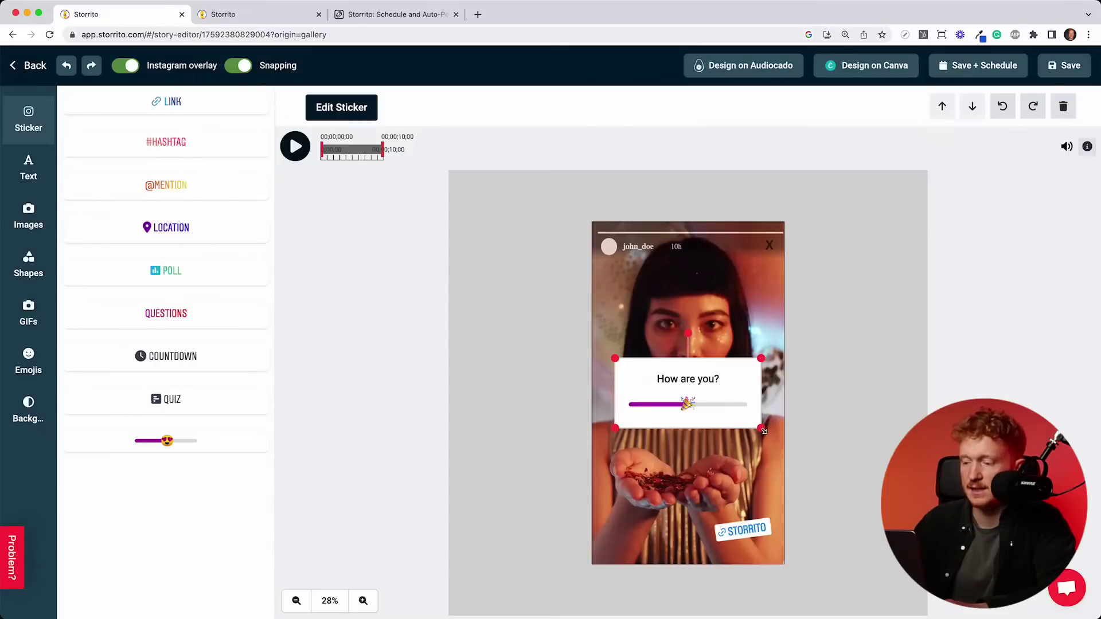
pyautogui.moveTo(764, 430); pyautogui.dragTo(653, 413)
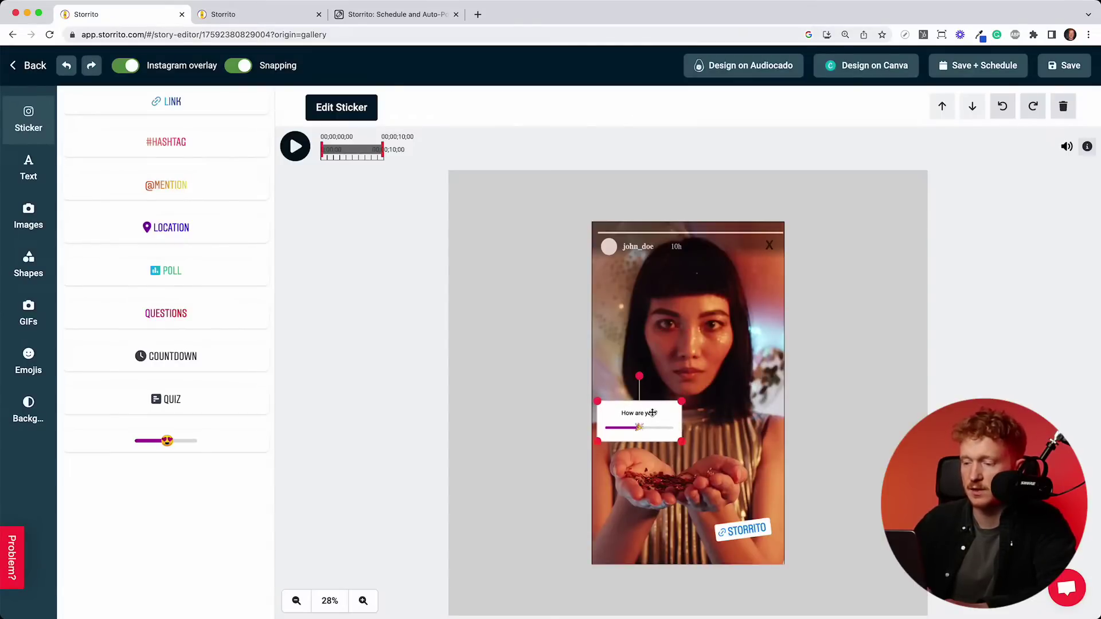
pyautogui.click(363, 600)
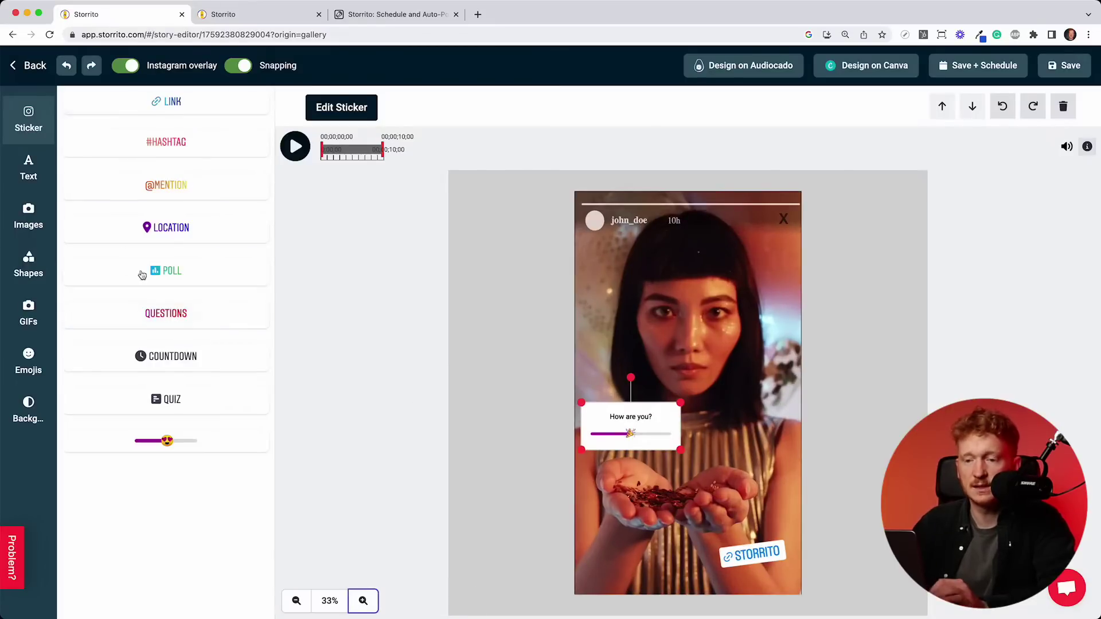
# - Add an animated GIF sticker and move it down onto the hands in the bottom-left corner
pyautogui.click(8, 191)
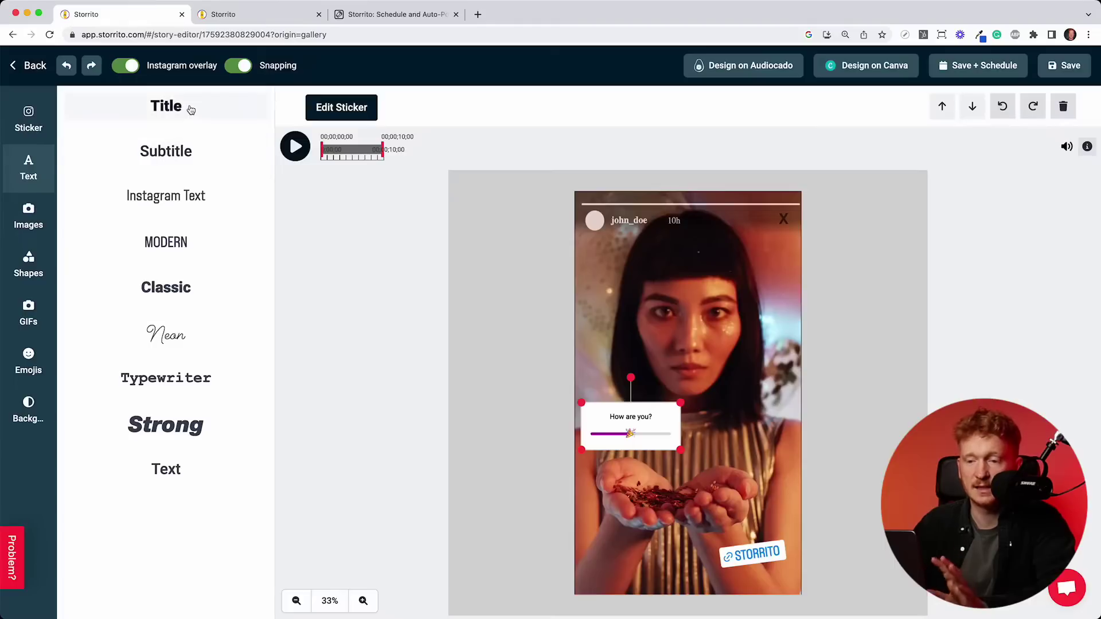
pyautogui.click(35, 221)
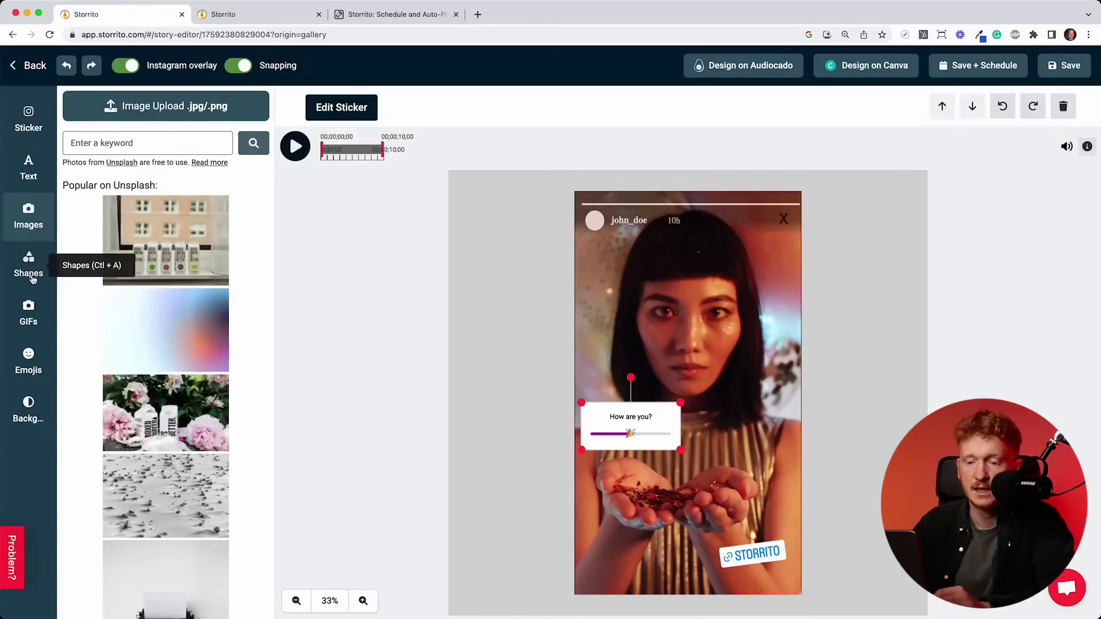
pyautogui.click(30, 310)
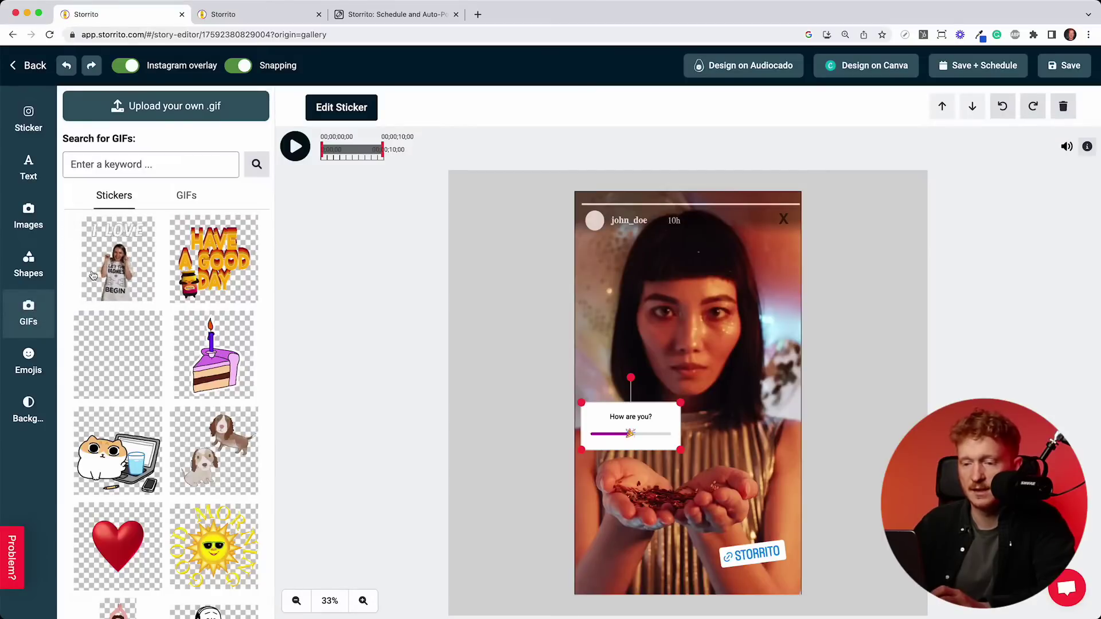
pyautogui.click(87, 274)
pyautogui.moveTo(698, 416); pyautogui.dragTo(623, 557)
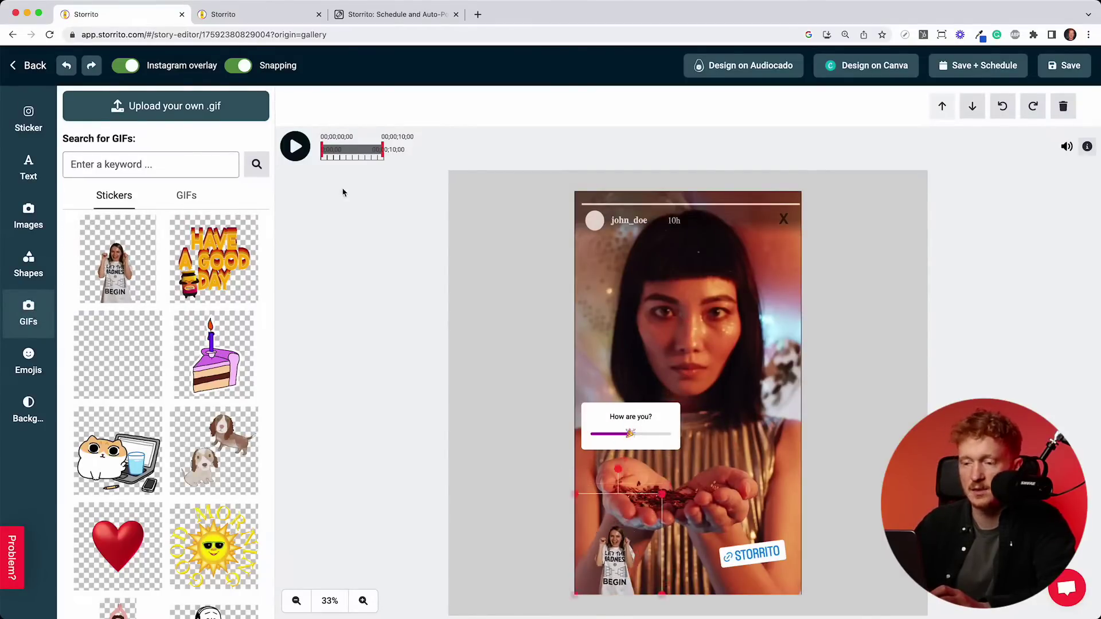
# - Preview the story playback, then bring up the GIF search and the emoji collection
pyautogui.click(295, 146)
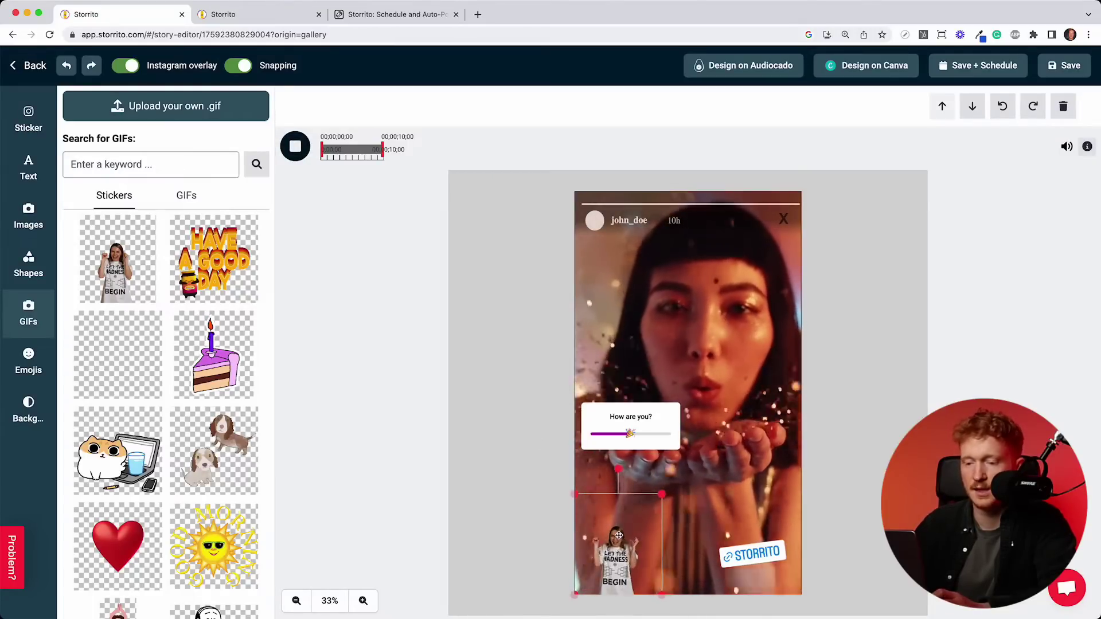
pyautogui.click(143, 165)
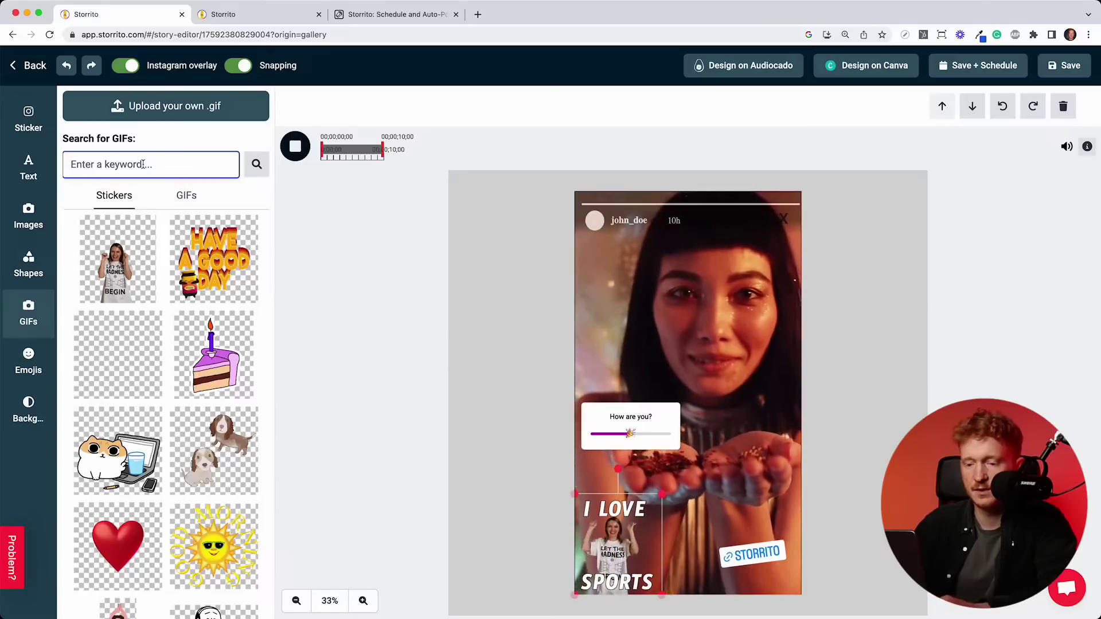
pyautogui.click(38, 365)
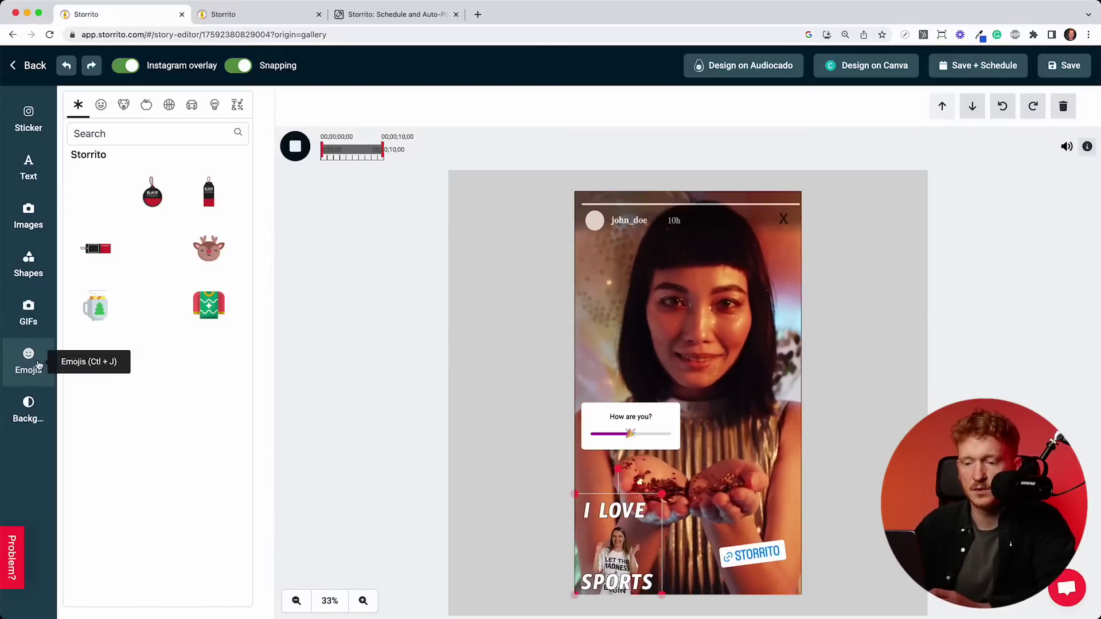
# - Trim the story video to run from 1 s to 9 s and preview the result
pyautogui.click(33, 106)
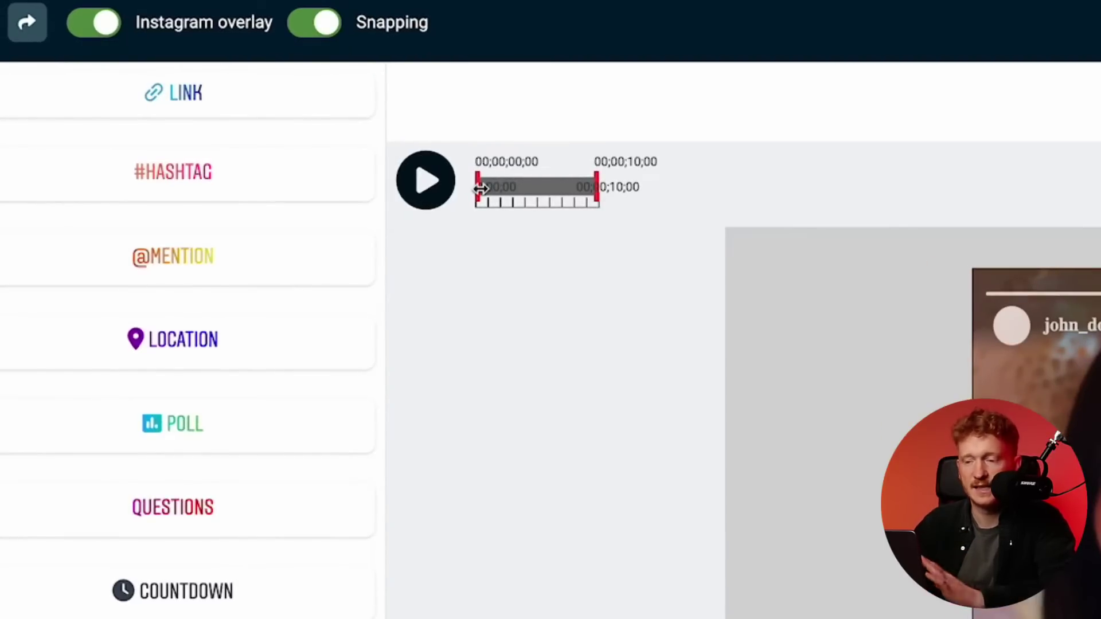
pyautogui.moveTo(481, 188); pyautogui.dragTo(489, 191)
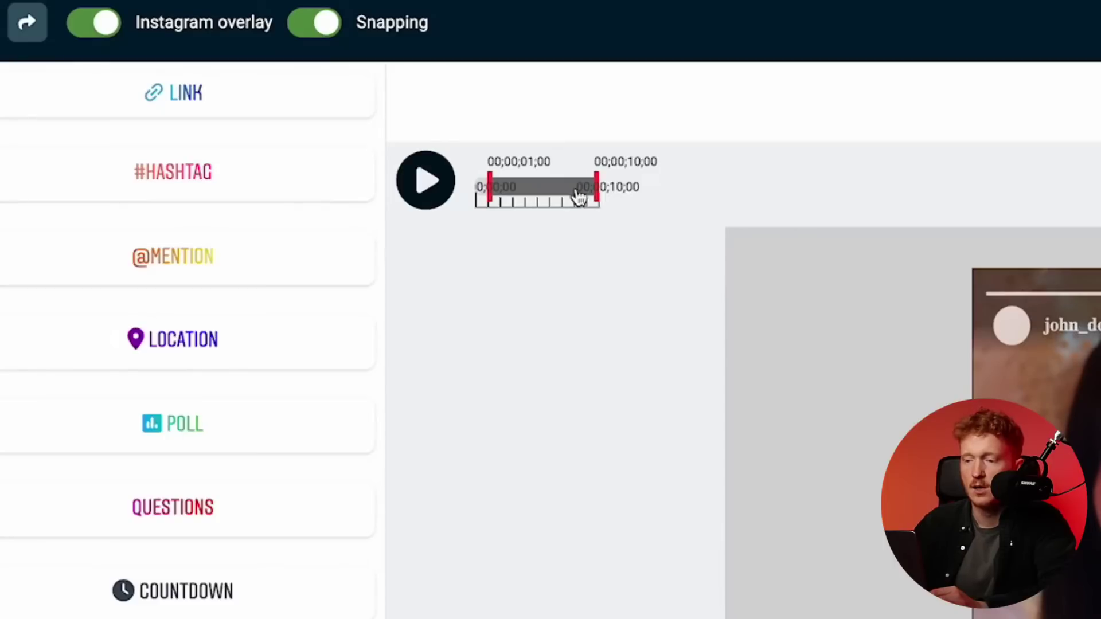
pyautogui.moveTo(597, 188); pyautogui.dragTo(583, 187)
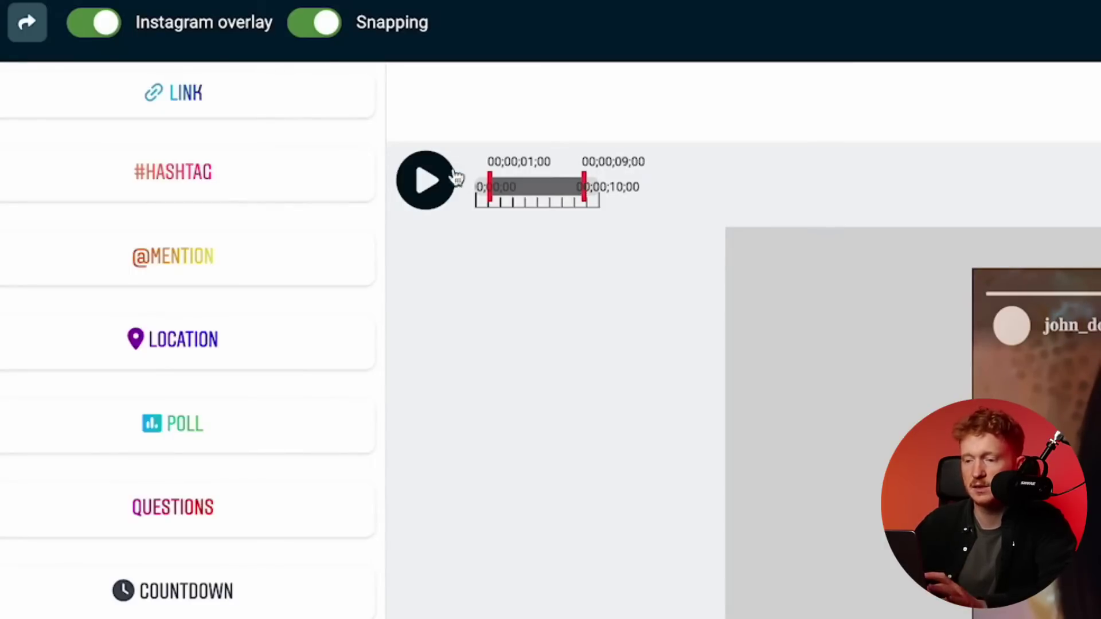
pyautogui.click(442, 195)
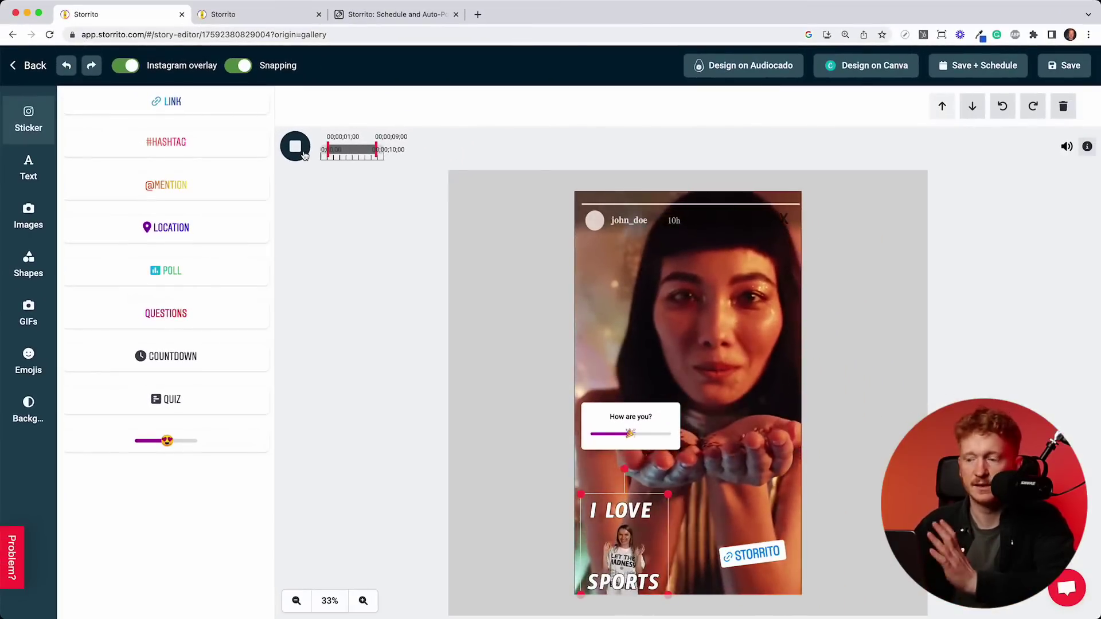
pyautogui.click(304, 153)
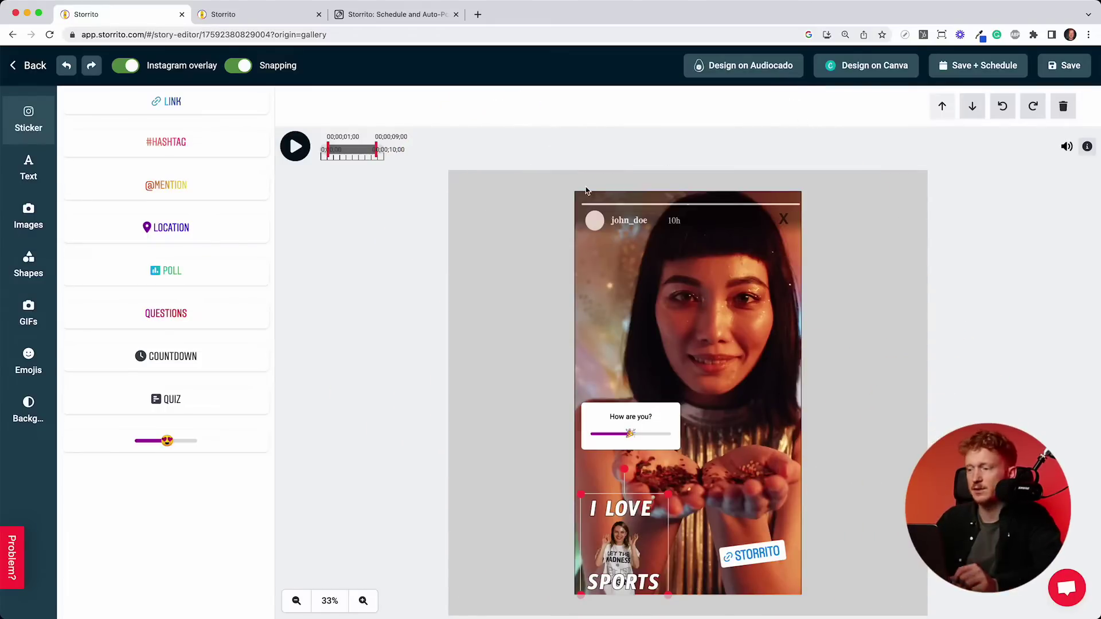
# - Save the edited story and start connecting a new Instagram account from the accounts page
pyautogui.click(1065, 65)
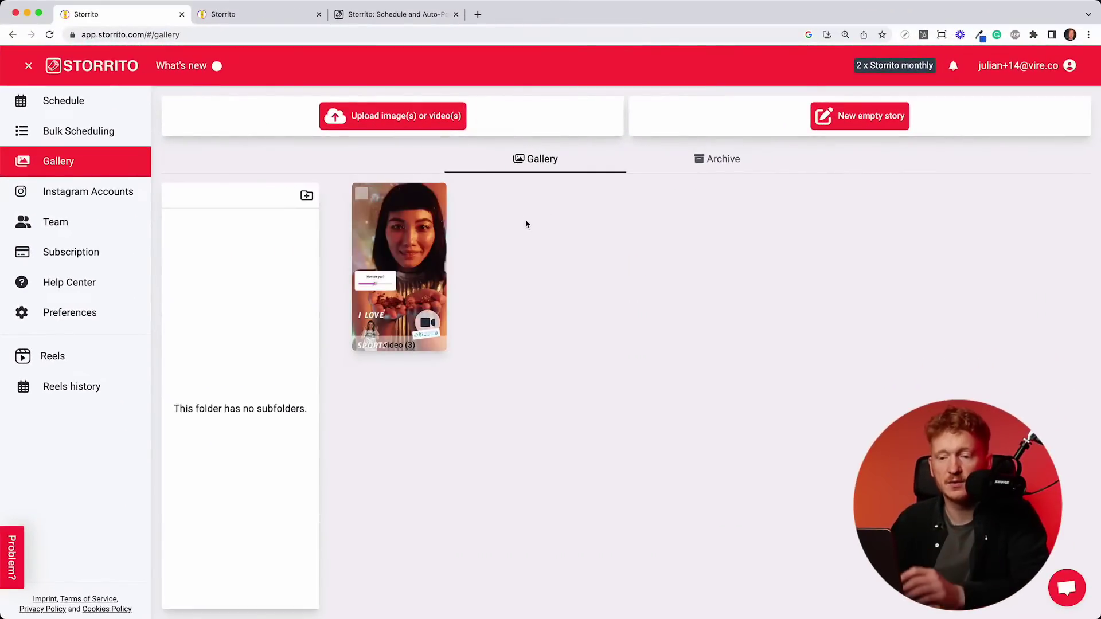
pyautogui.click(132, 189)
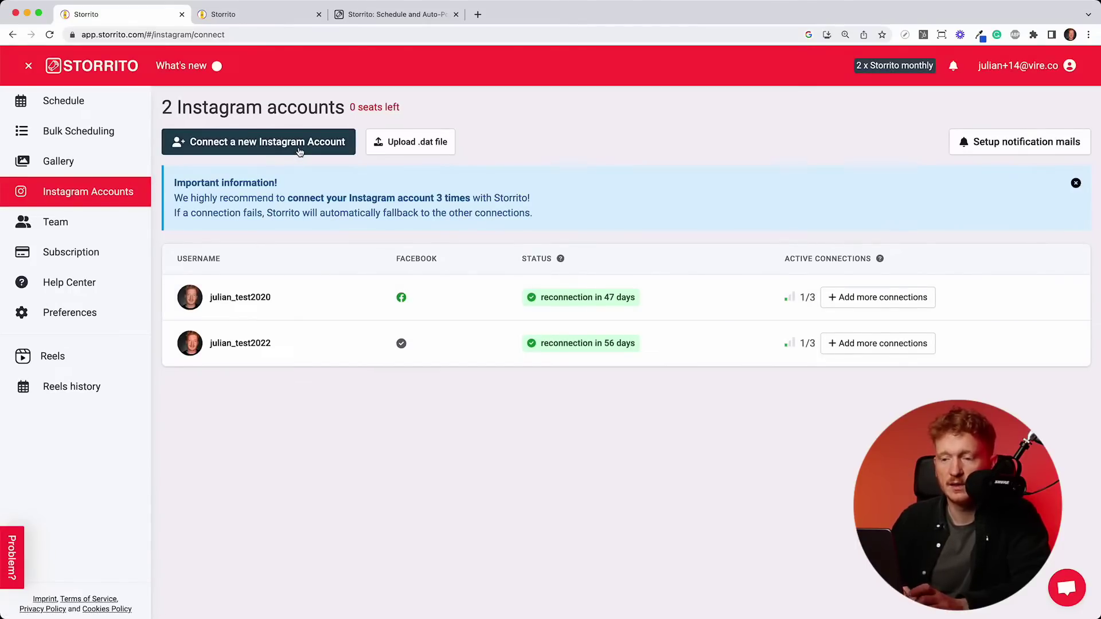
pyautogui.click(298, 150)
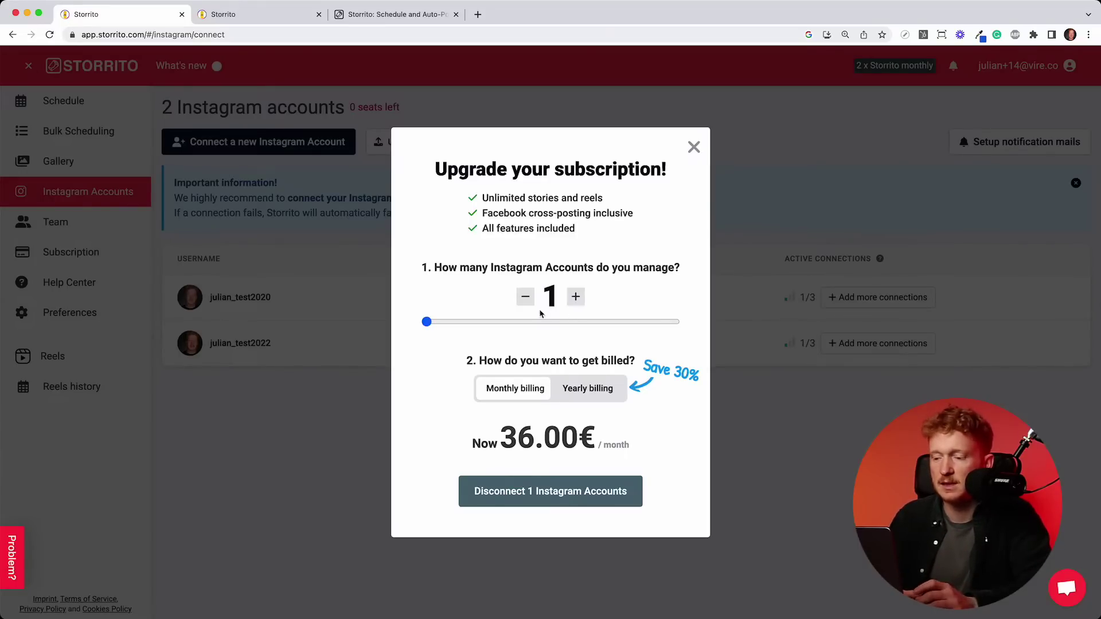
# - In the upgrade modal, set the managed account count back to 1 with yearly billing
pyautogui.click(575, 294)
pyautogui.click(576, 295)
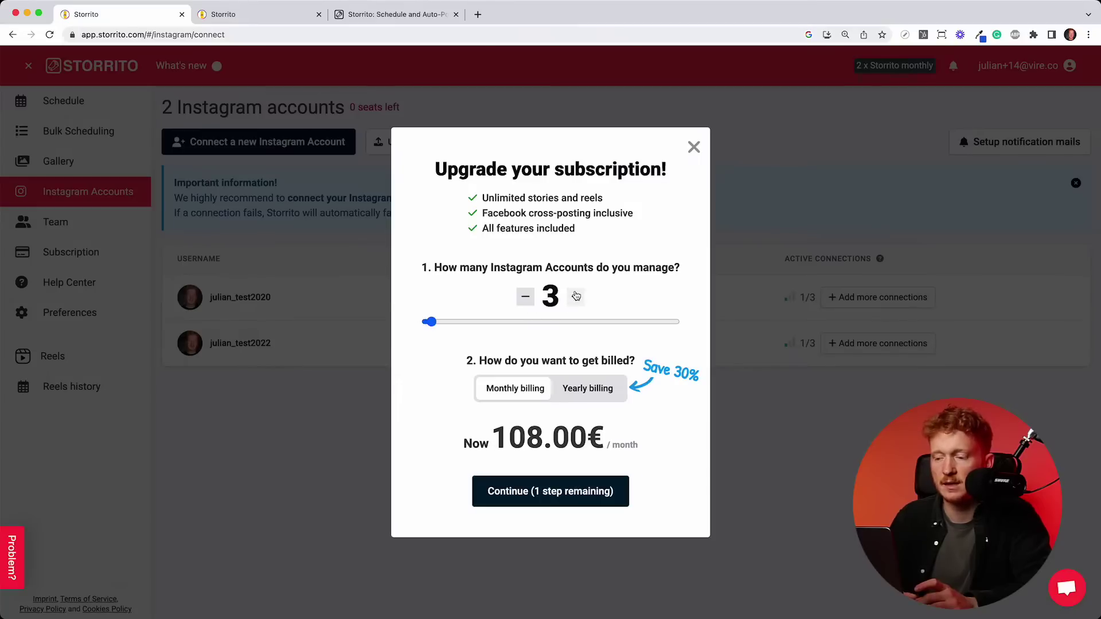
pyautogui.click(526, 297)
pyautogui.click(527, 297)
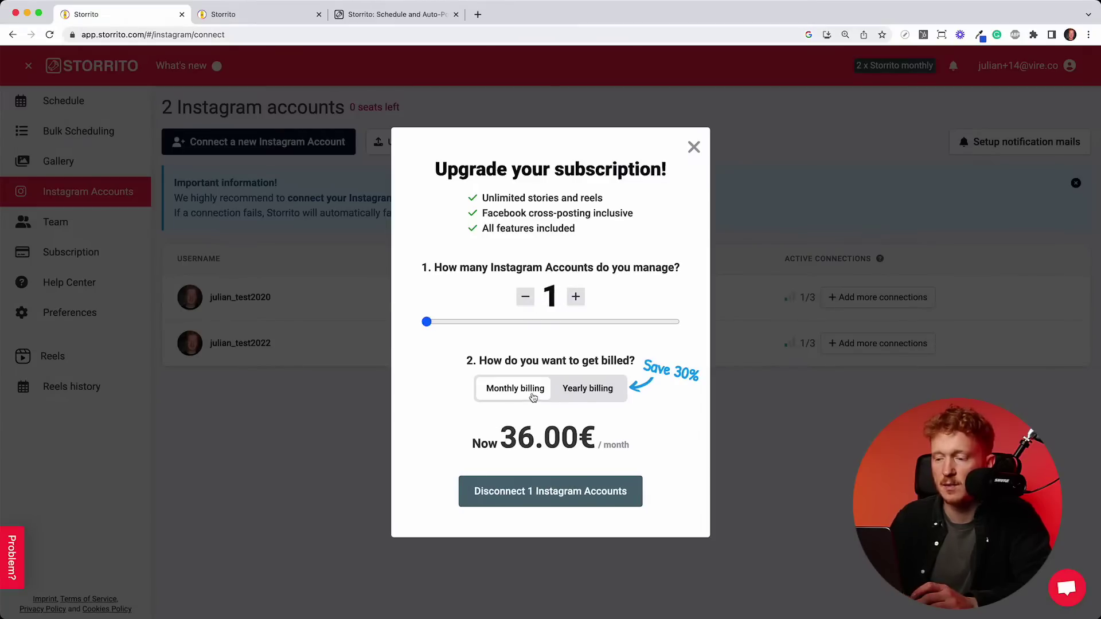
pyautogui.click(588, 389)
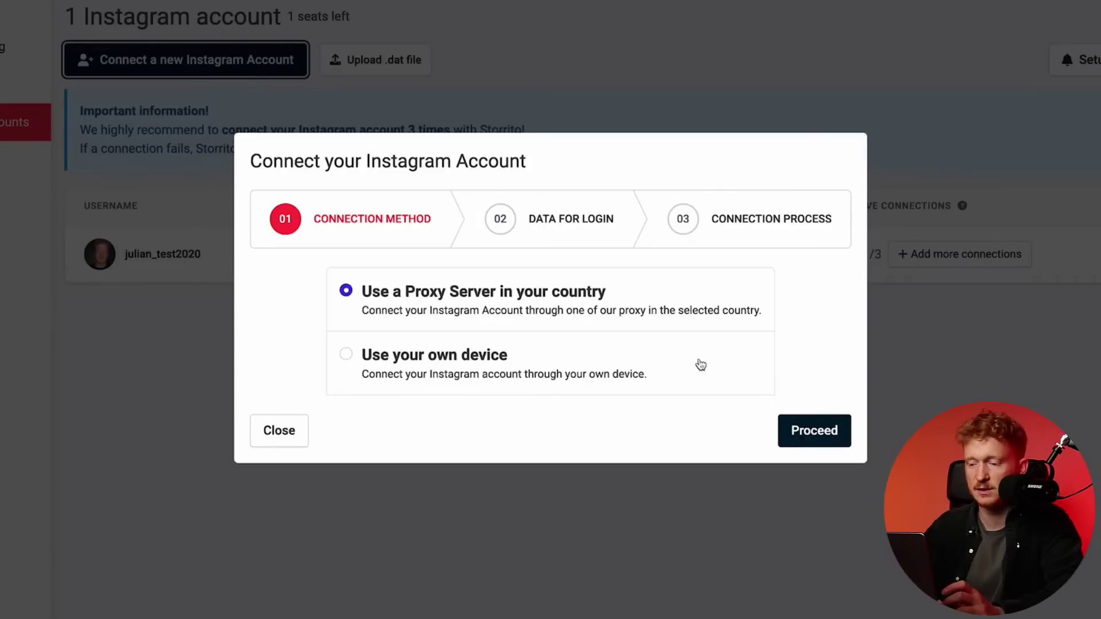
# - Connect the Instagram account via proxy server using its username and password, and save the connection
pyautogui.click(814, 437)
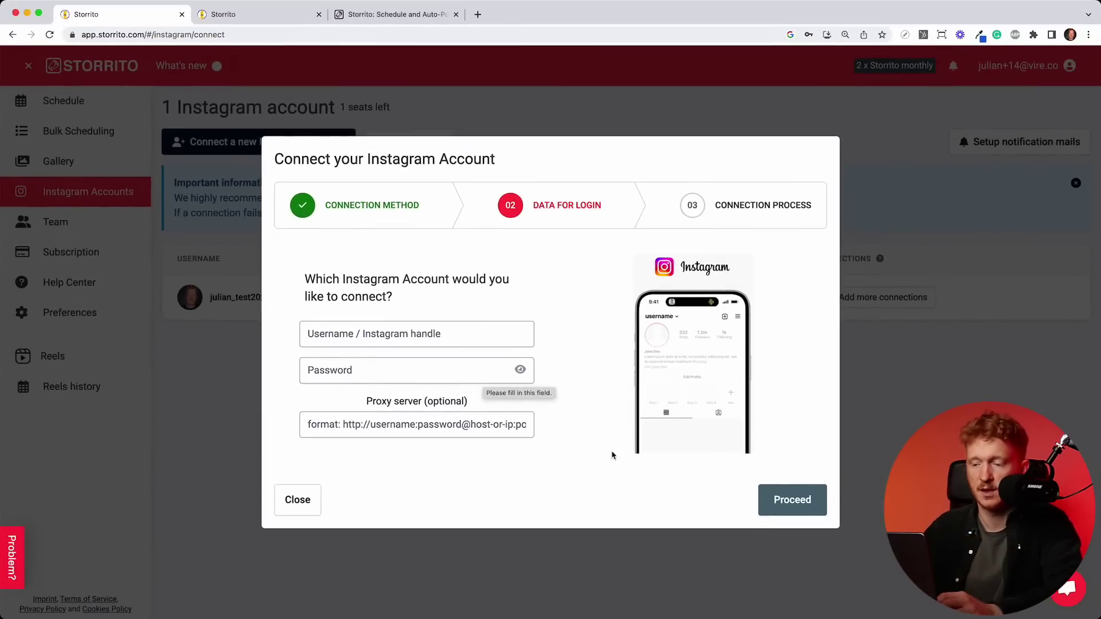
pyautogui.click(433, 340)
pyautogui.write('julian_test2022')
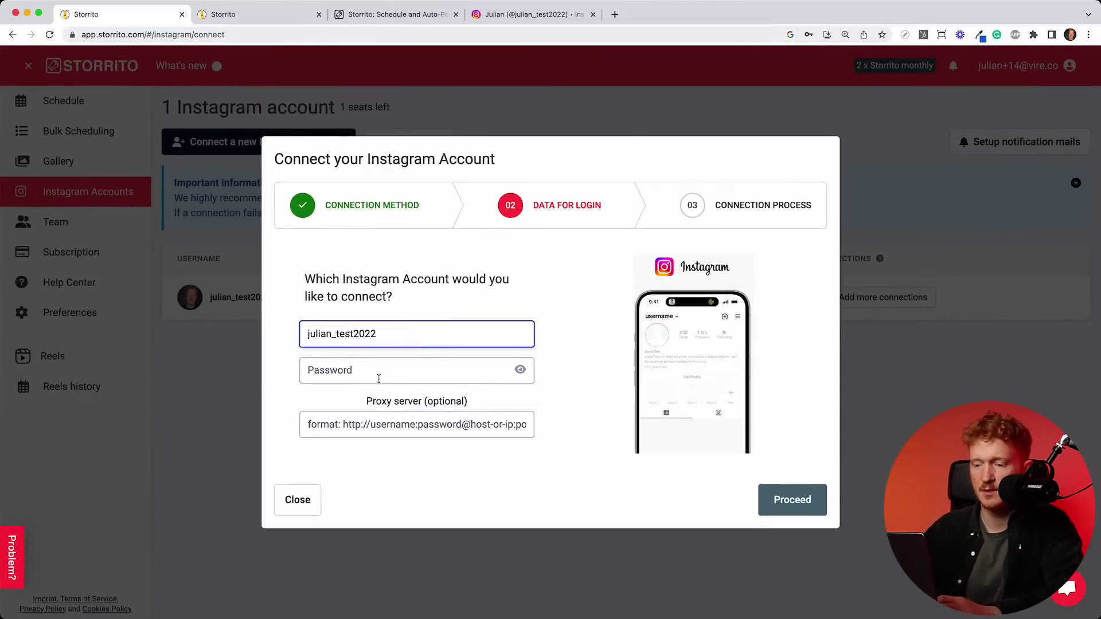
pyautogui.click(378, 378)
pyautogui.press('super+v')
pyautogui.click(795, 502)
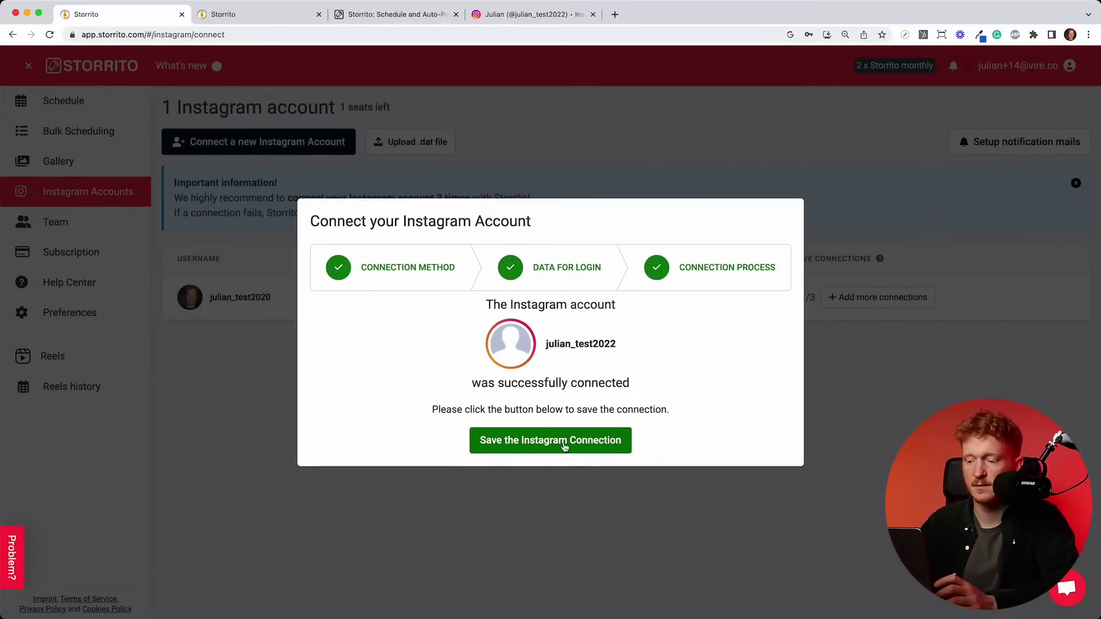
pyautogui.click(565, 447)
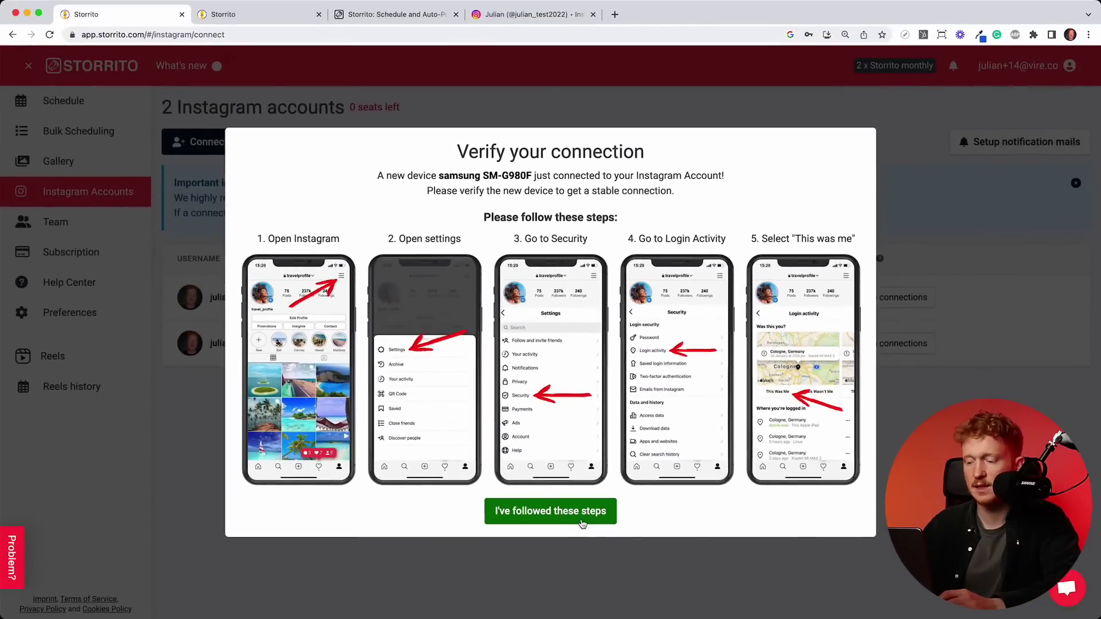
# - Confirm the device verification is done and close the wizard without adding more connections
pyautogui.click(582, 524)
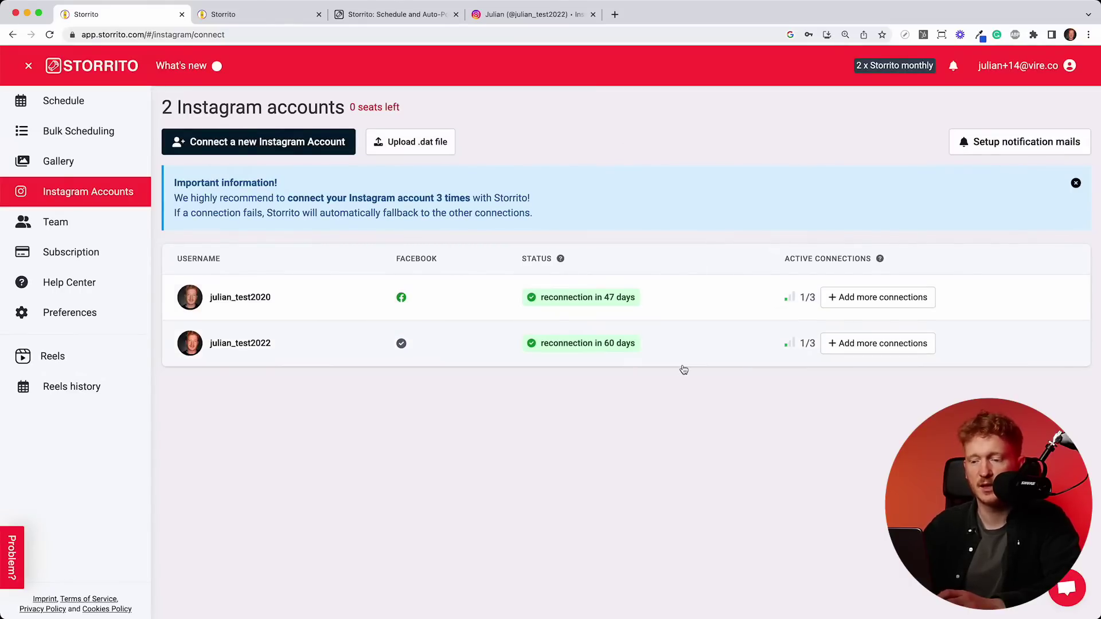
pyautogui.click(858, 353)
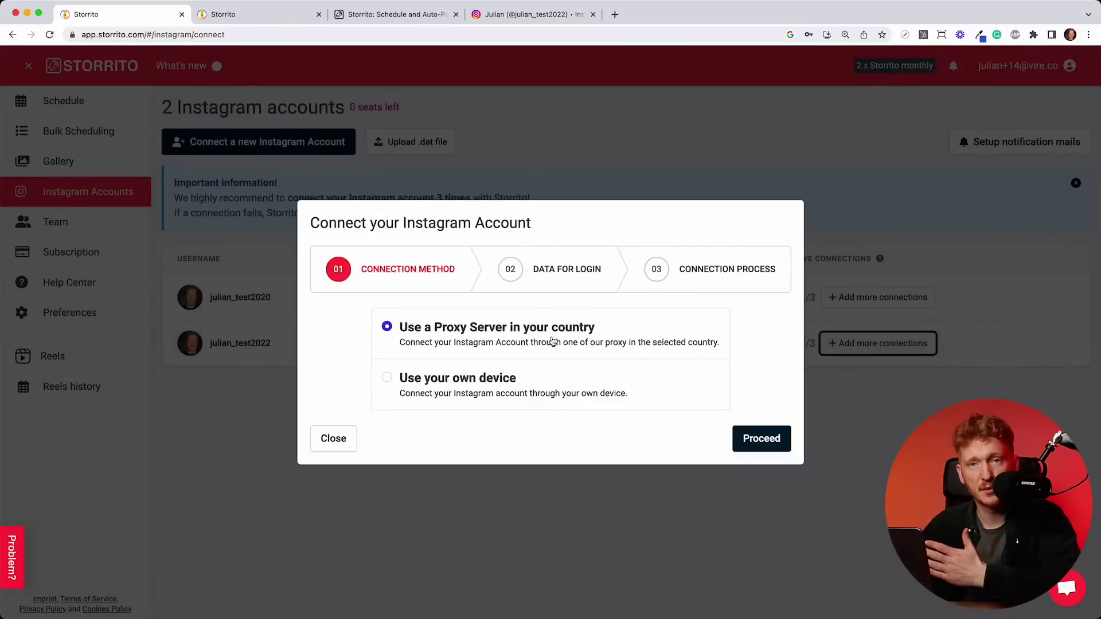
pyautogui.click(324, 445)
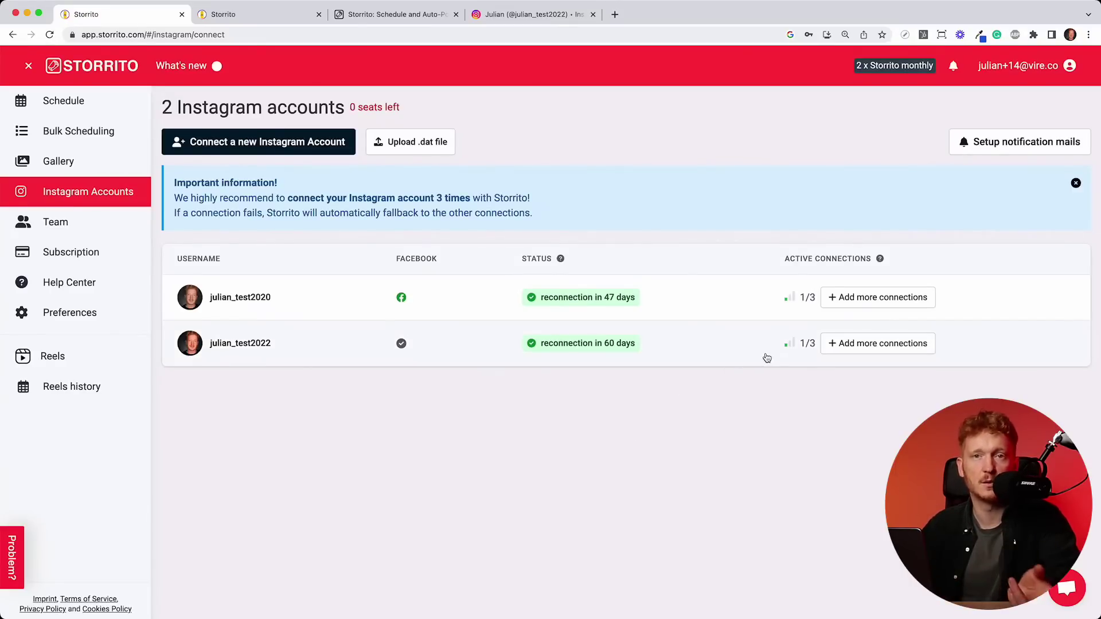
# - Open video (3) from the gallery for posting and add the second Instagram account as a target
pyautogui.click(133, 169)
pyautogui.moveTo(382, 239)
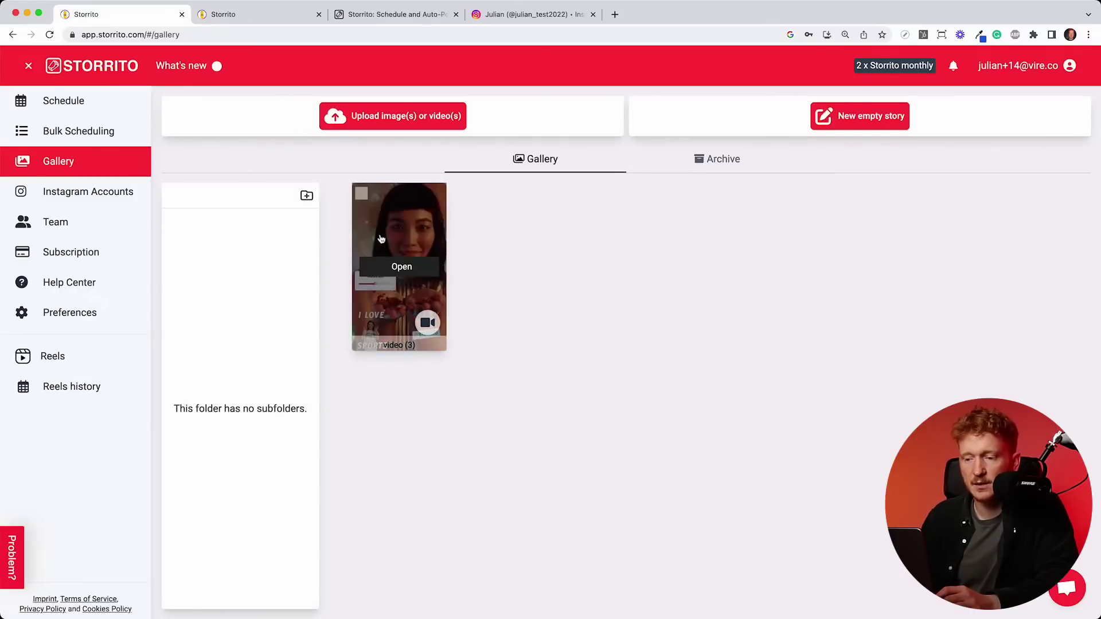
pyautogui.click(412, 271)
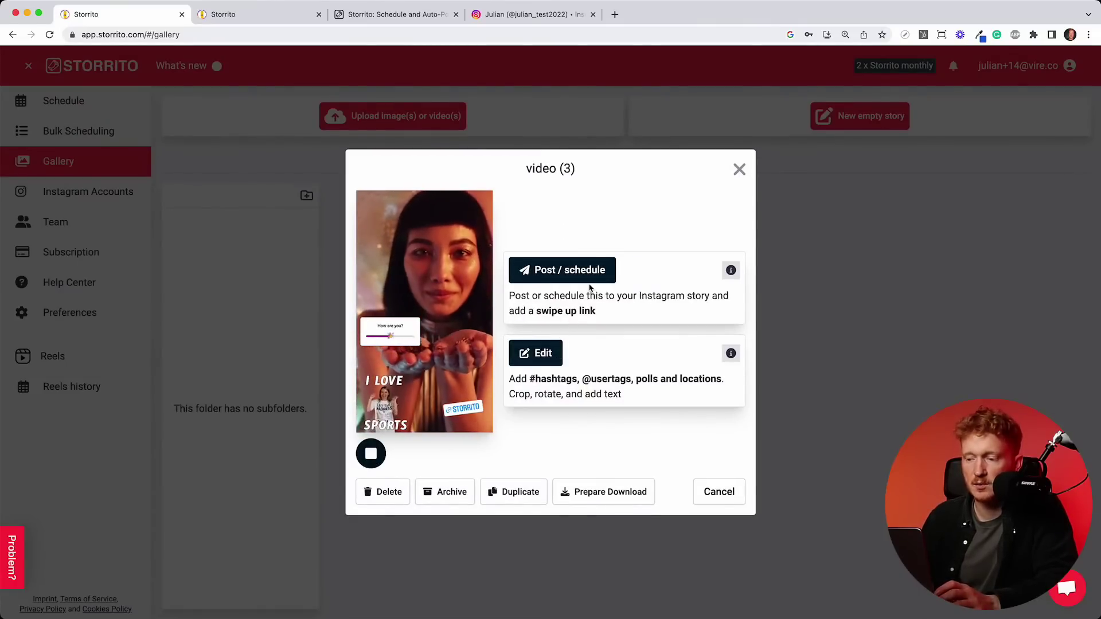
pyautogui.click(599, 271)
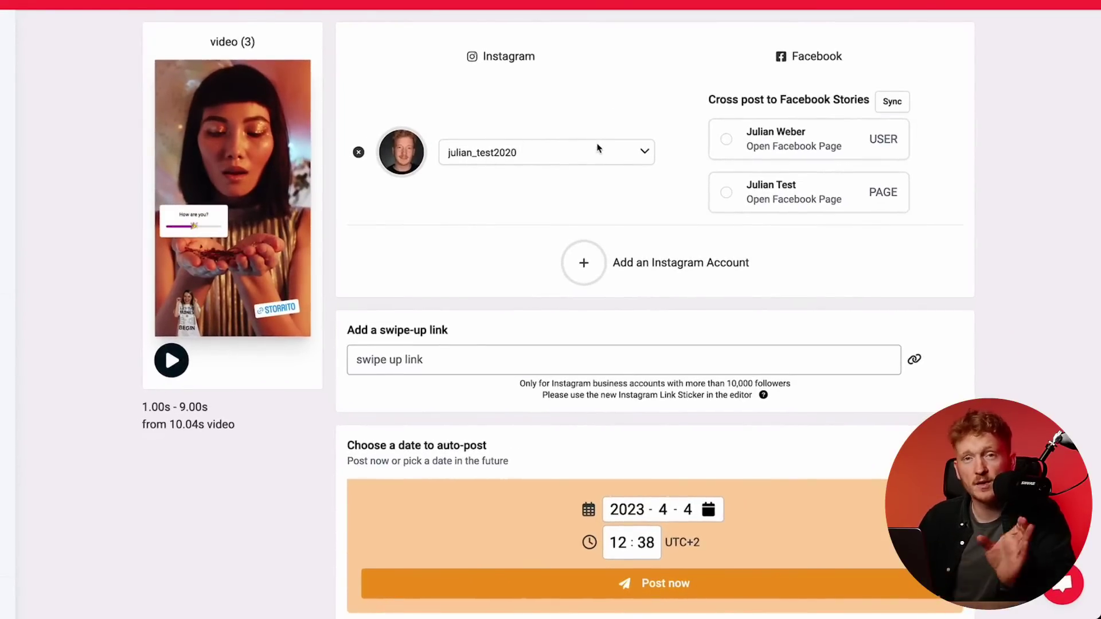
pyautogui.click(583, 259)
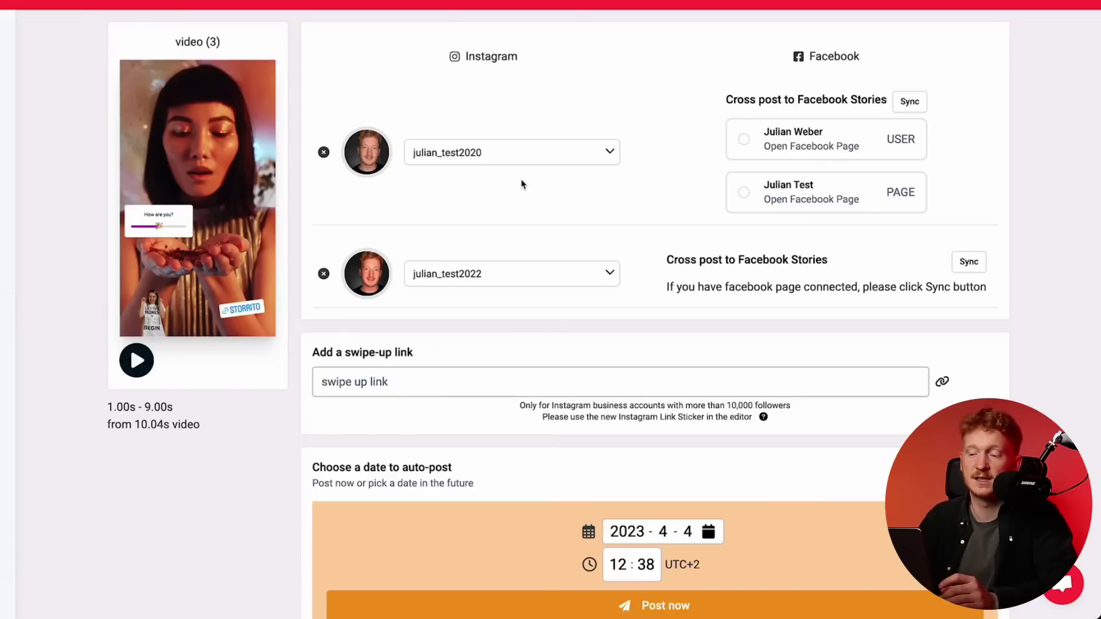
# - Post the story now and schedule another copy for 8 April 2023 at 10:00
pyautogui.scroll(-1, 594, 250)
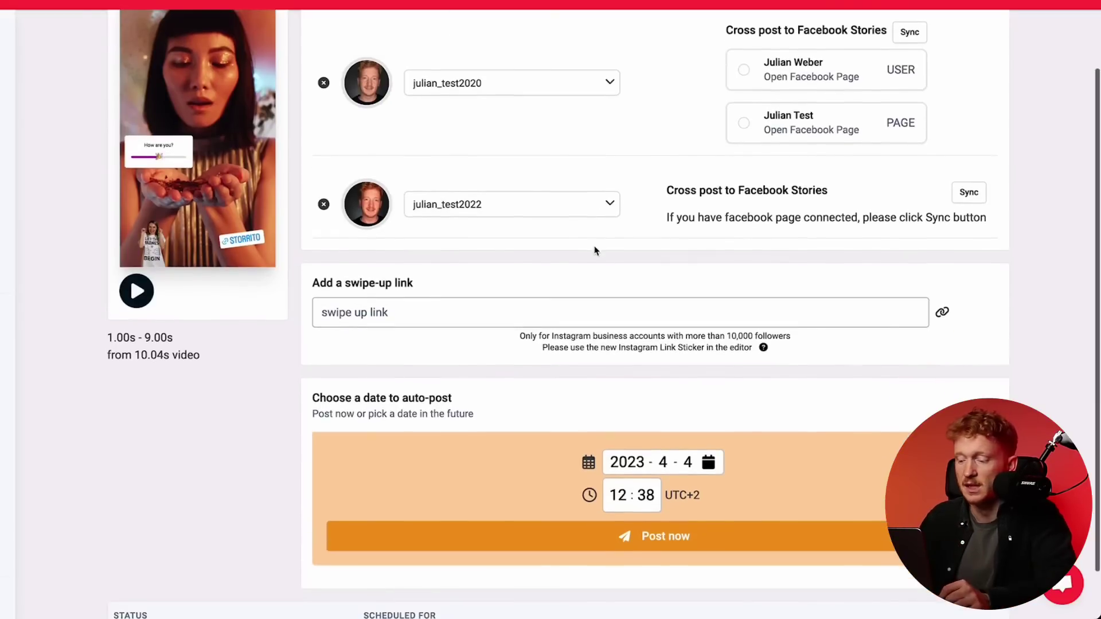
pyautogui.click(624, 541)
pyautogui.scroll(-3, 536, 258)
pyautogui.click(711, 344)
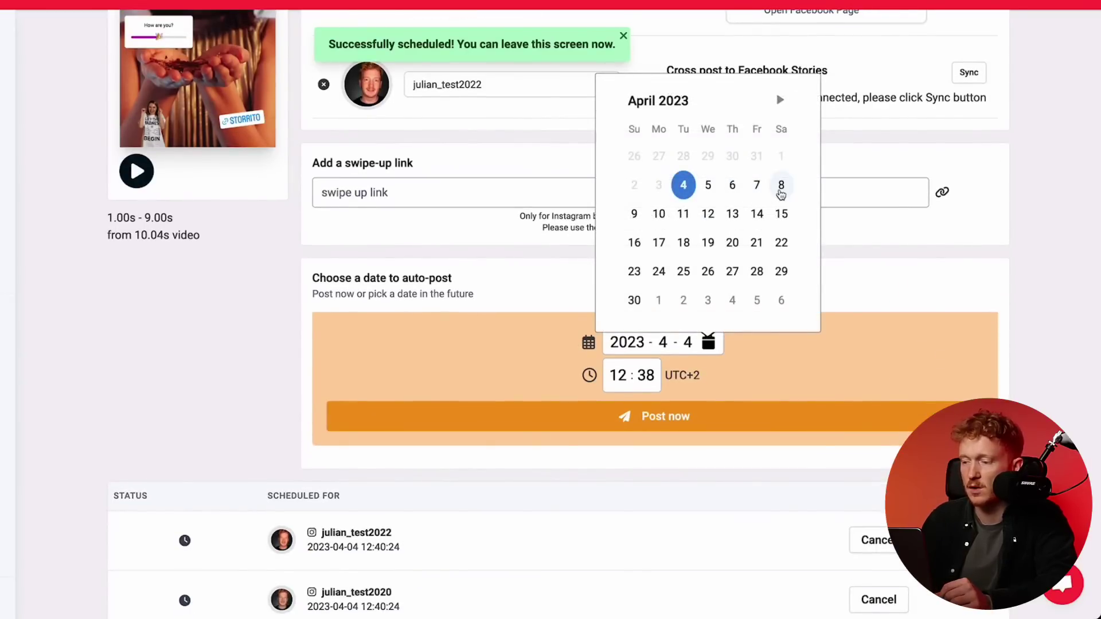
pyautogui.click(781, 185)
pyautogui.click(618, 375)
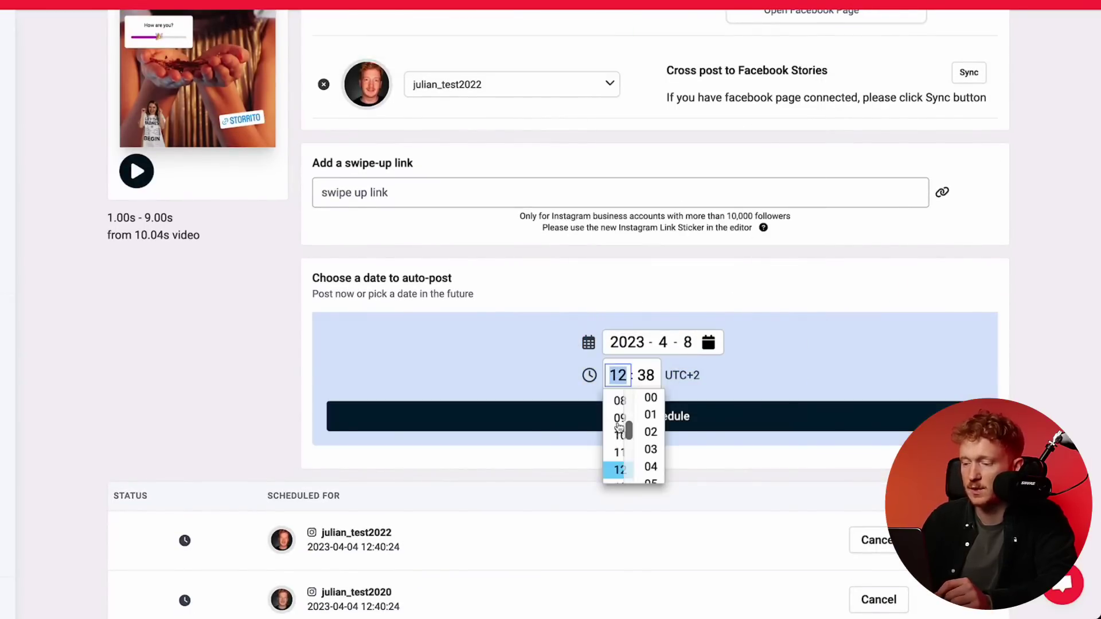
pyautogui.click(619, 437)
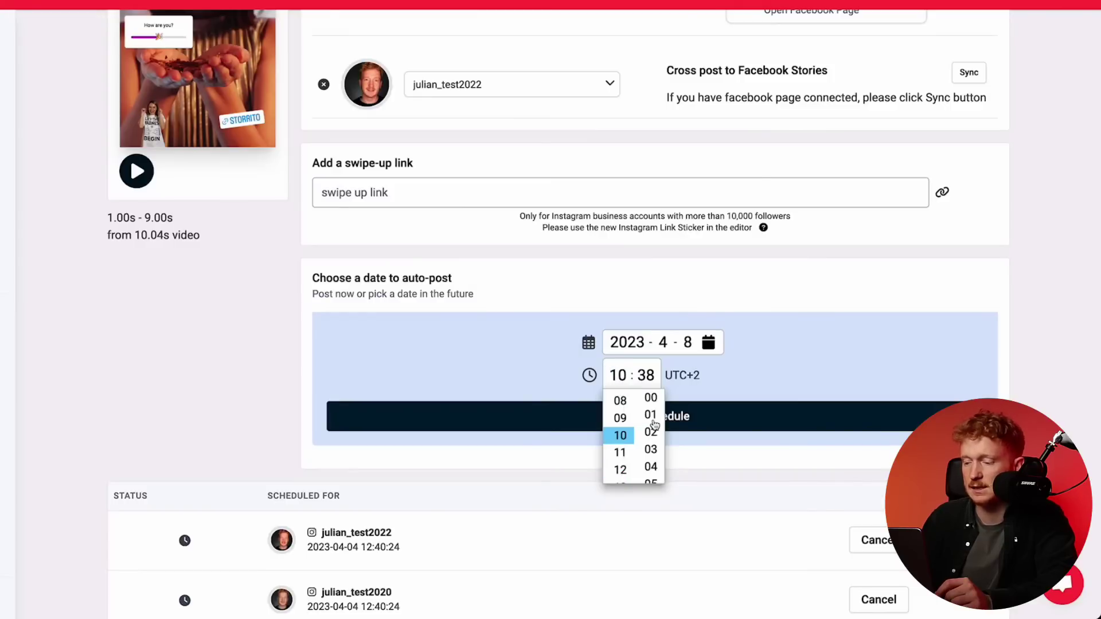
pyautogui.click(650, 399)
pyautogui.scroll(3, 754, 374)
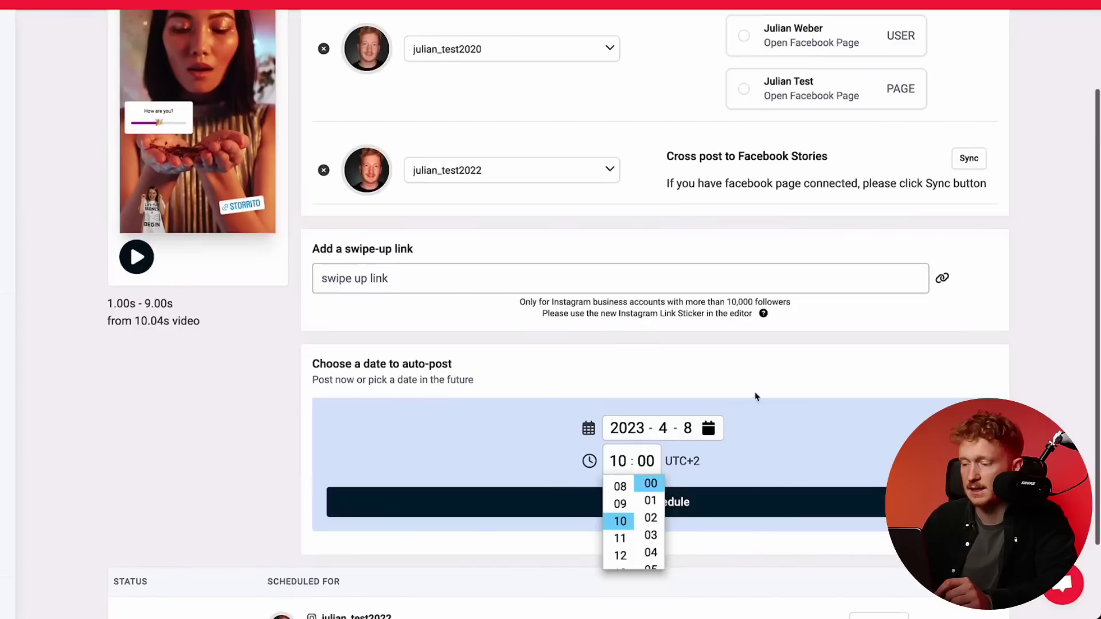
pyautogui.click(738, 507)
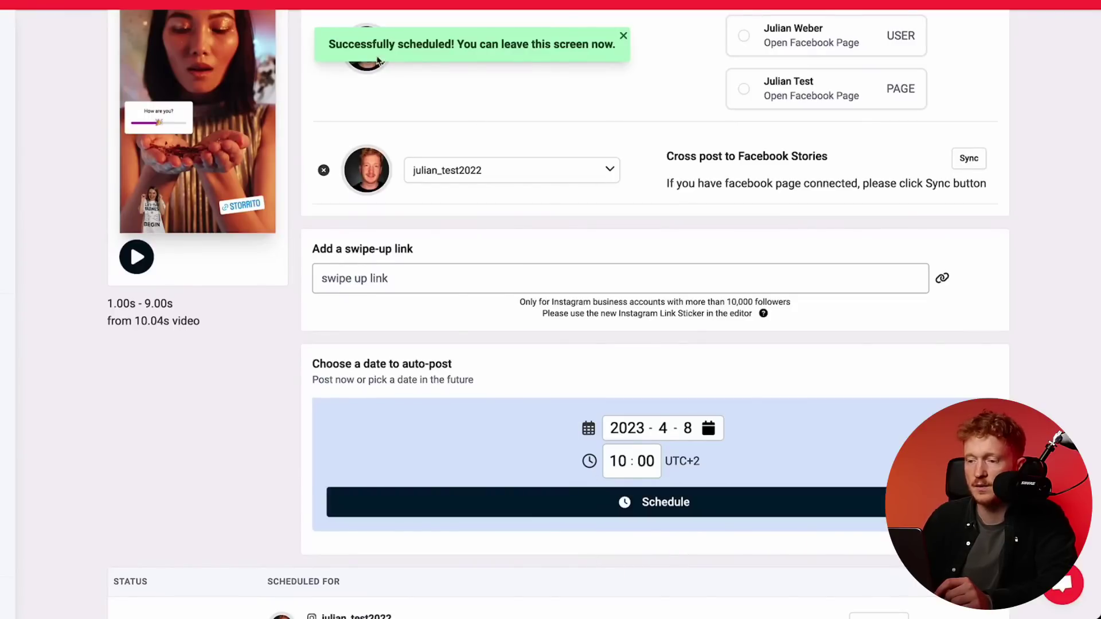
# - Enable cross-posting to the Facebook user profile and view the schedule overview
pyautogui.scroll(2, 476, 66)
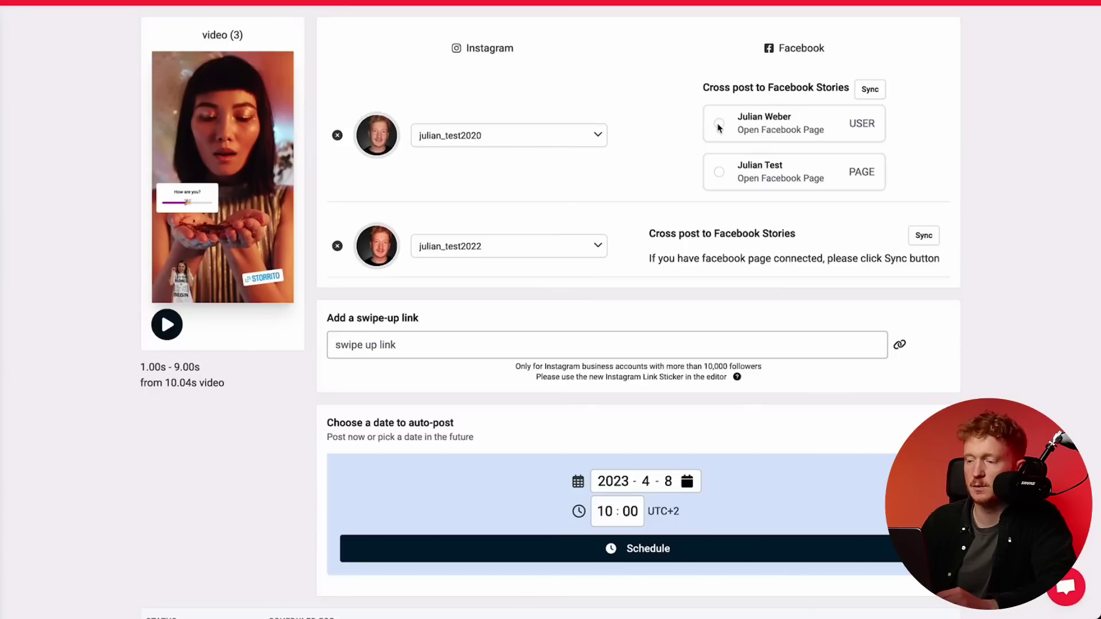
pyautogui.click(719, 125)
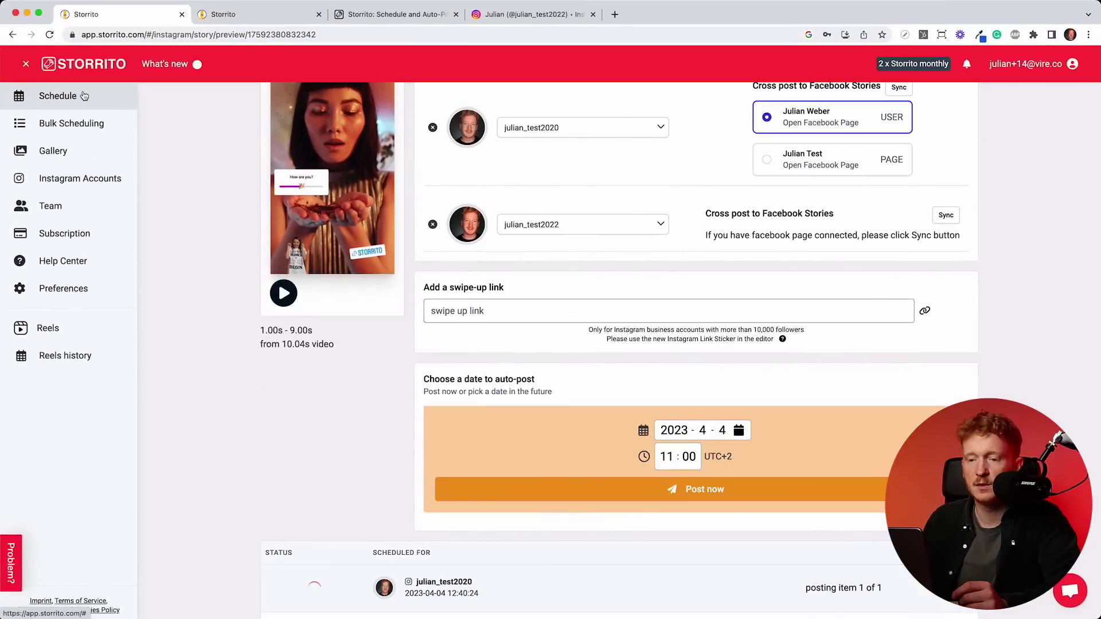
pyautogui.click(83, 96)
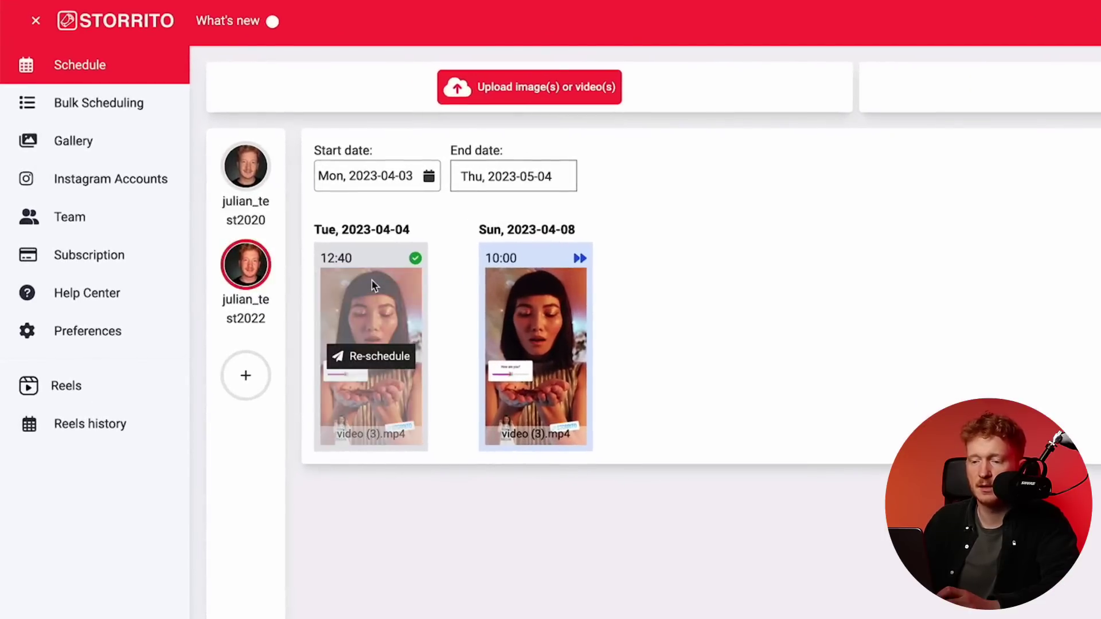
pyautogui.moveTo(415, 261)
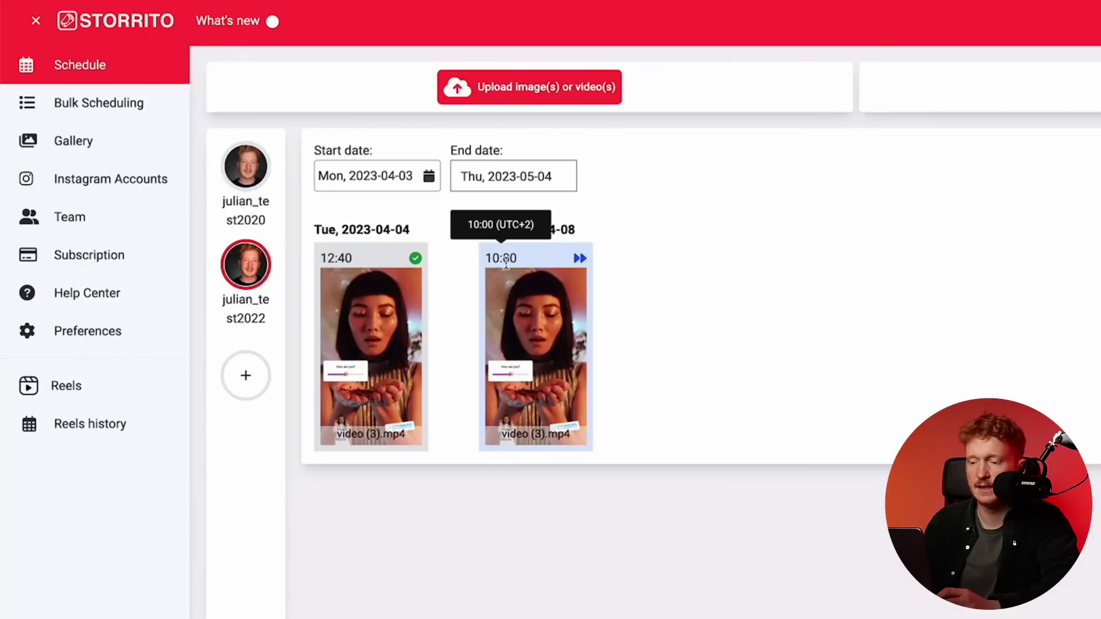
pyautogui.moveTo(583, 268)
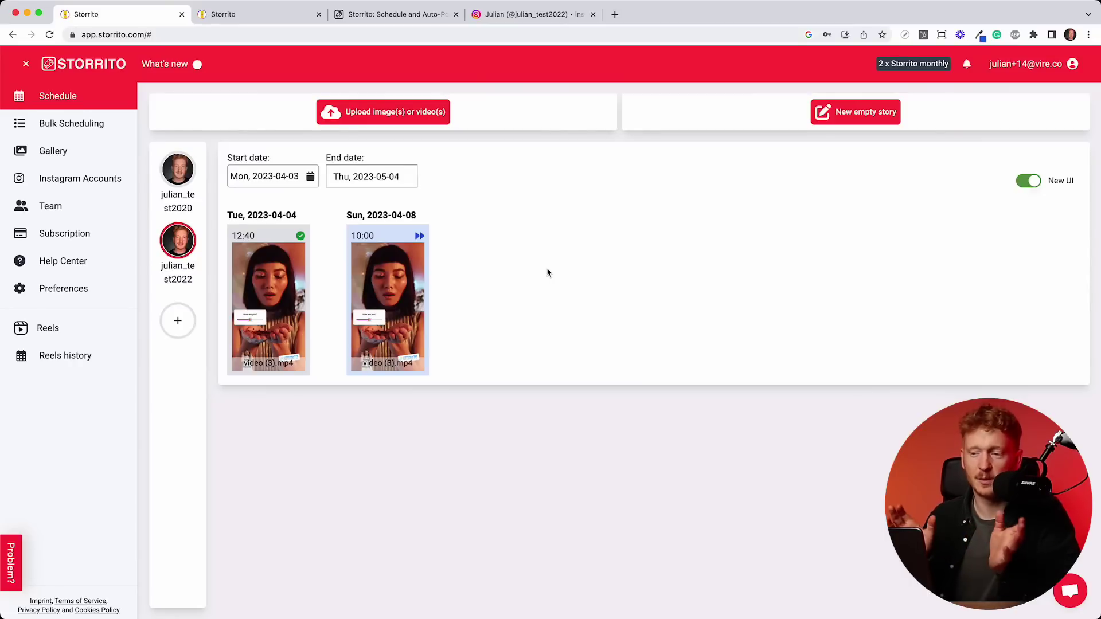
# - Reload the Instagram profile, view the new story, and follow its STORRITO sticker link to storrito.com
pyautogui.click(513, 16)
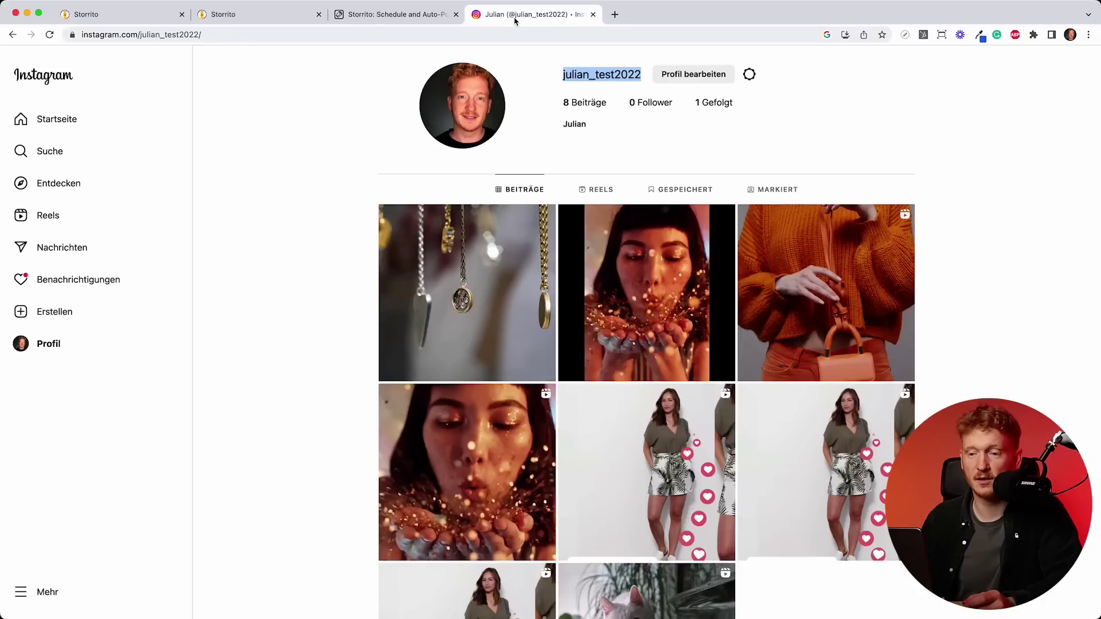
pyautogui.click(49, 34)
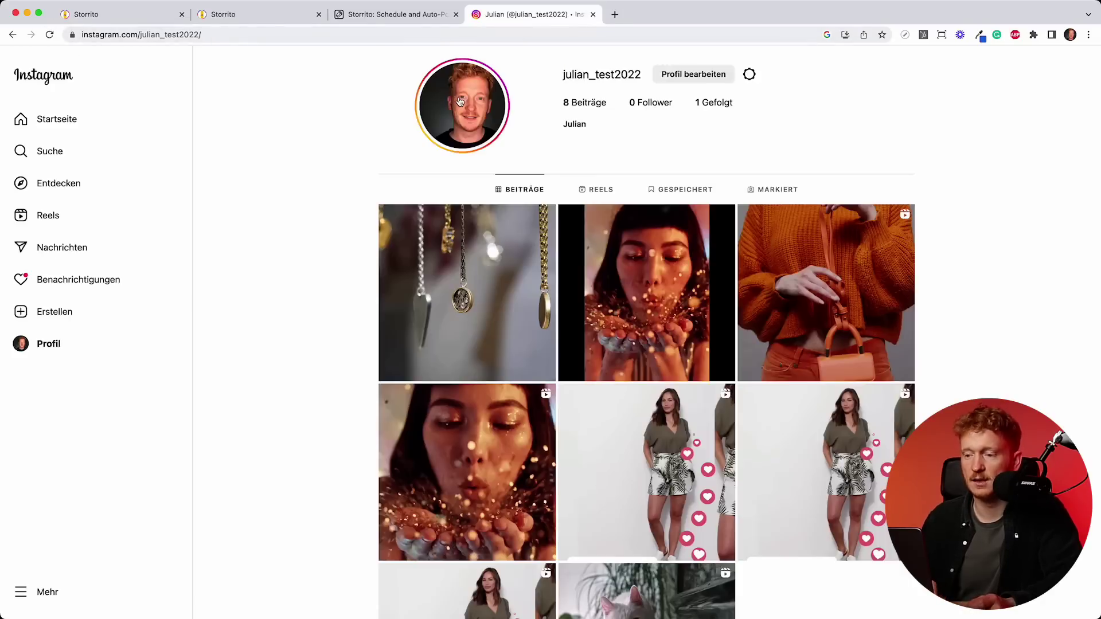
pyautogui.click(460, 103)
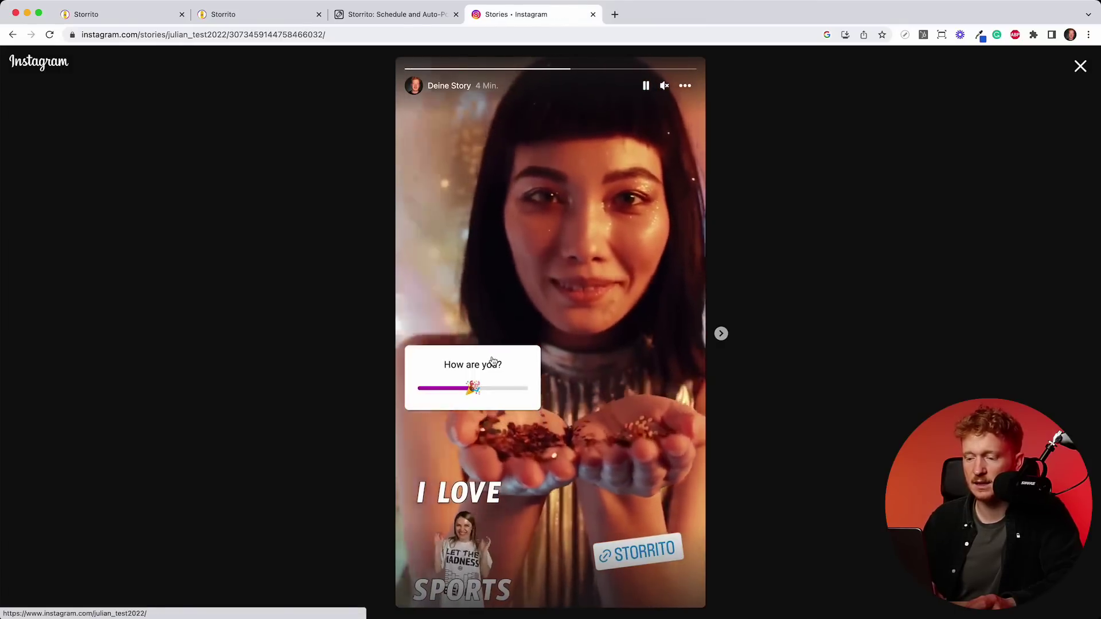
pyautogui.click(638, 542)
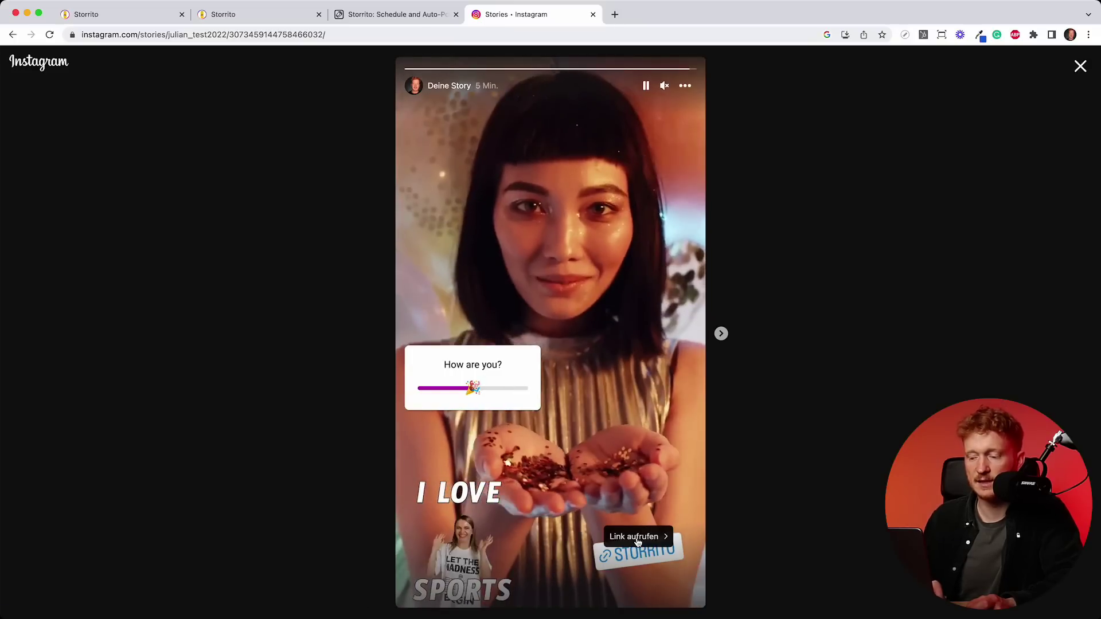
pyautogui.click(634, 537)
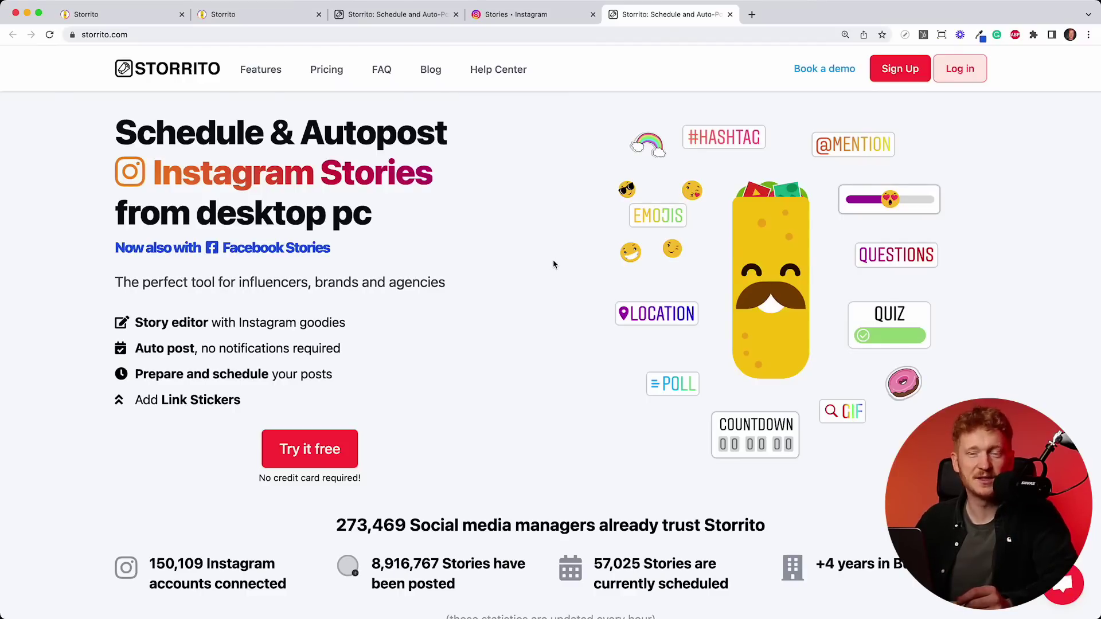
# - Start a new Reel with an enlarged caption box containing '#' and Share to main Feed enabled
pyautogui.click(119, 21)
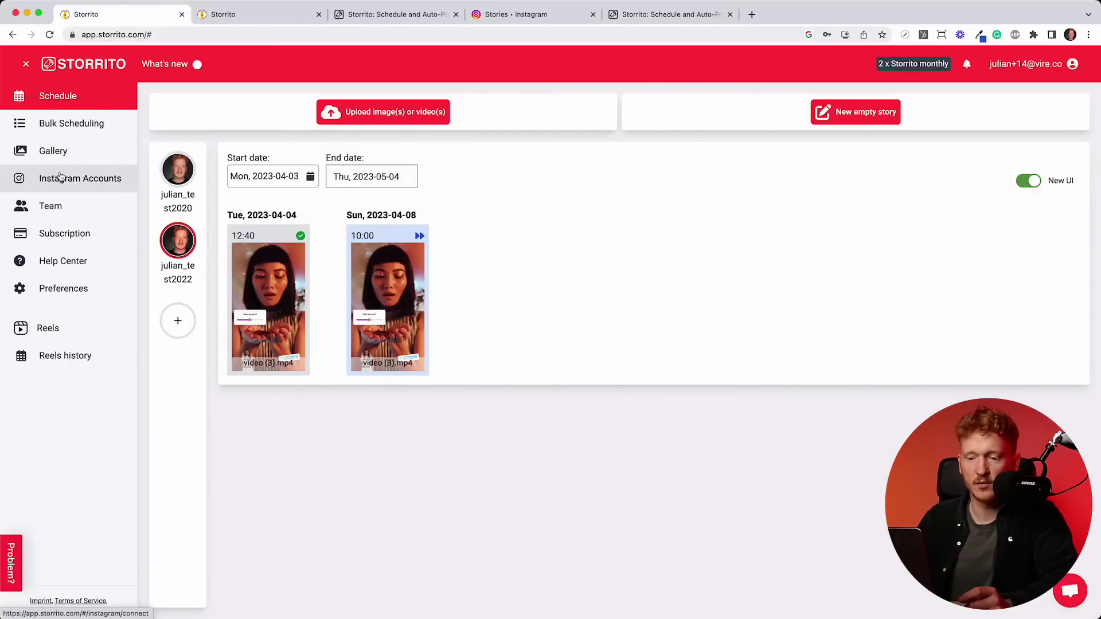
pyautogui.click(70, 330)
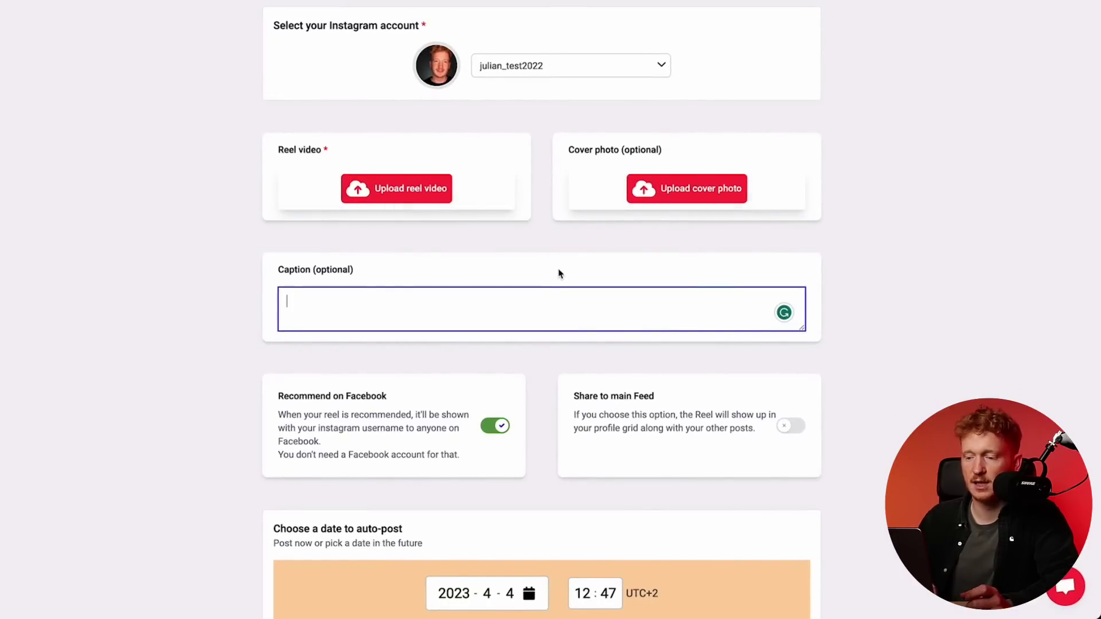
pyautogui.scroll(-2, 560, 275)
pyautogui.moveTo(803, 230); pyautogui.dragTo(804, 330)
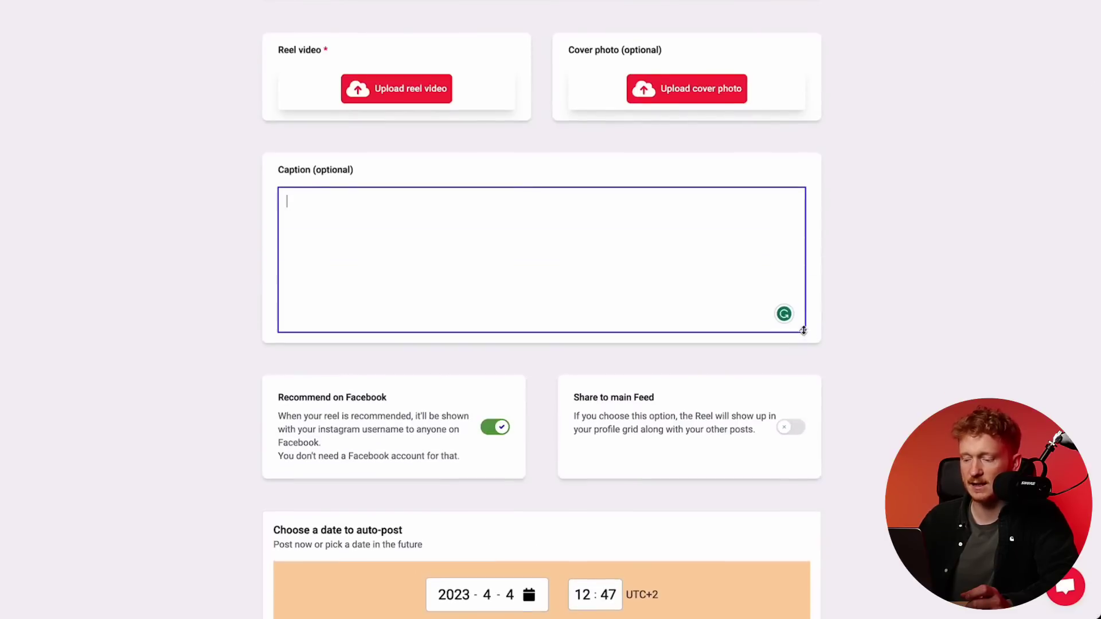
pyautogui.write('#')
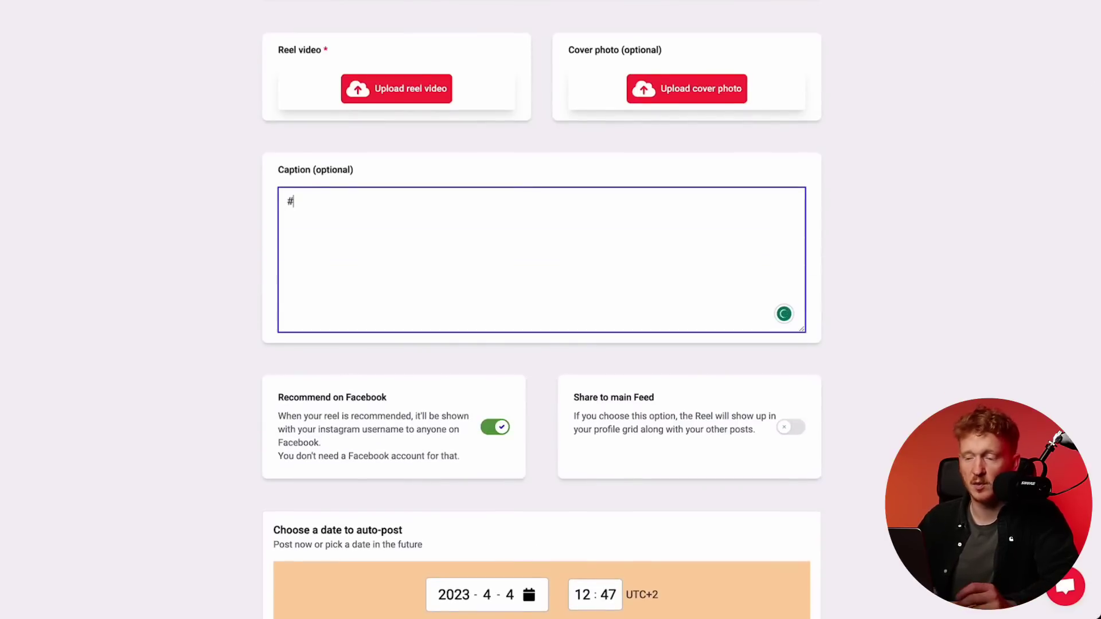
pyautogui.scroll(-2, 476, 315)
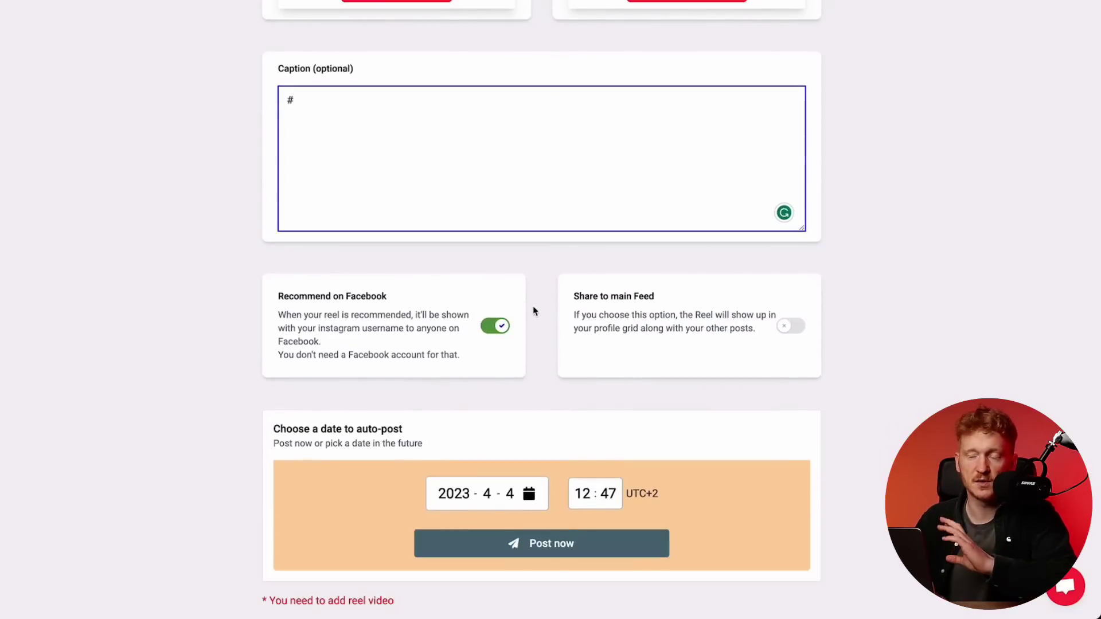
pyautogui.click(793, 331)
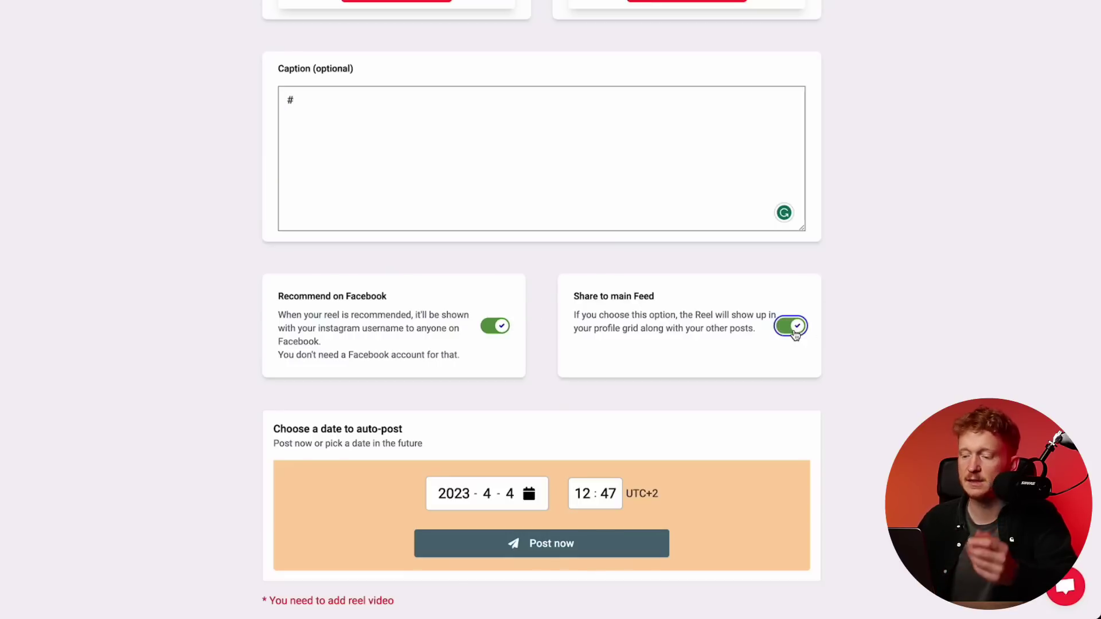
# - Schedule the Reel for 15 April 2023 at 08:45, then open the support chat
pyautogui.click(538, 500)
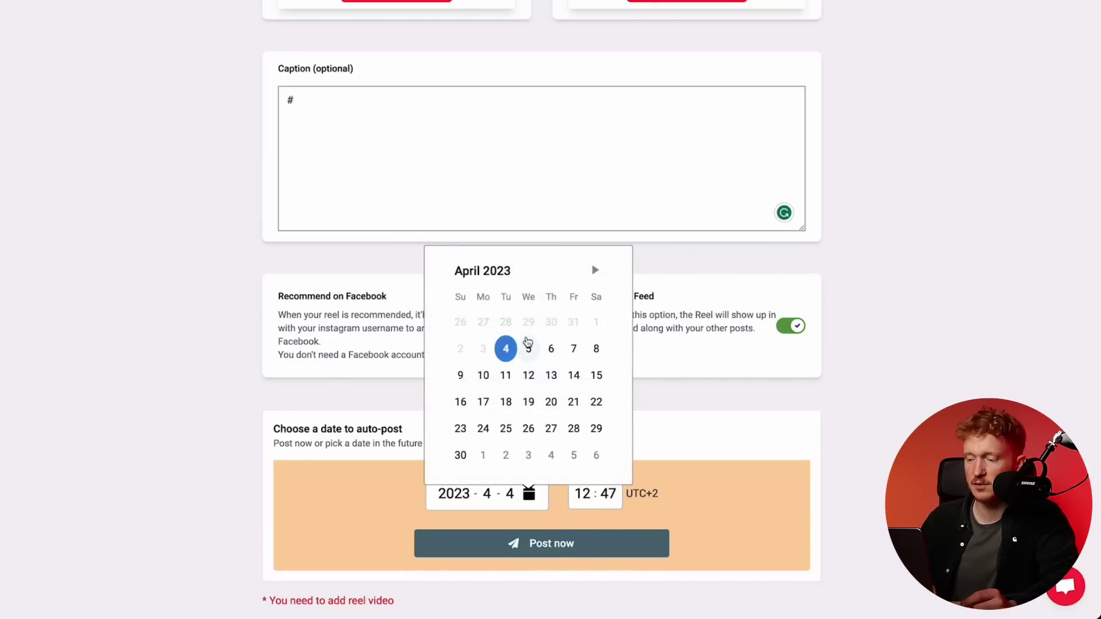
pyautogui.click(596, 375)
pyautogui.click(581, 490)
pyautogui.write('0845')
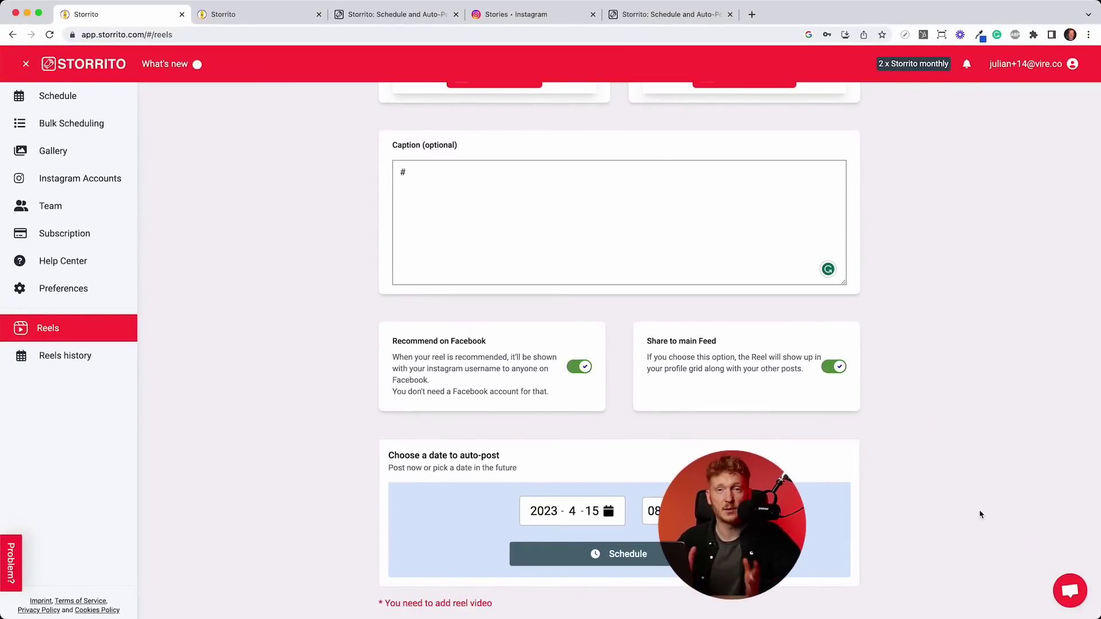
pyautogui.click(1070, 591)
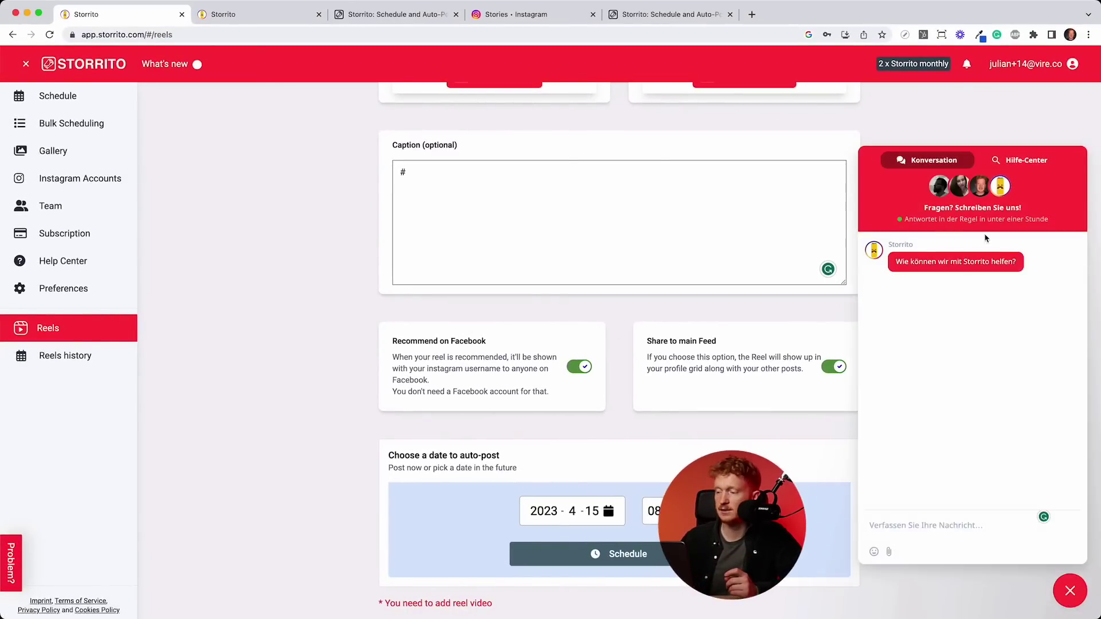